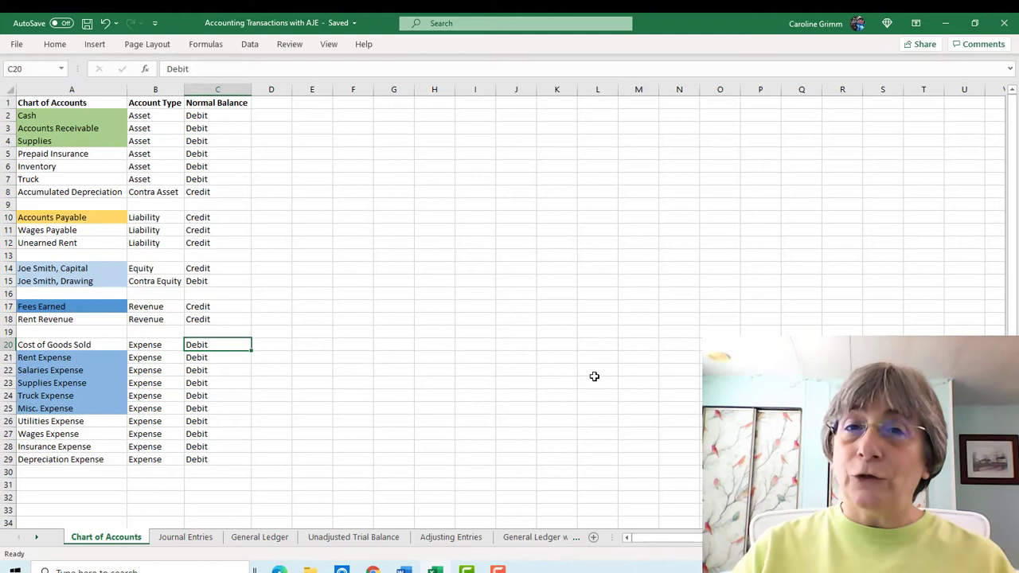
# Review the June transactions on the Journal Entries sheet, from the owner's investment through the owner withdrawal.
pyautogui.click(182, 537)
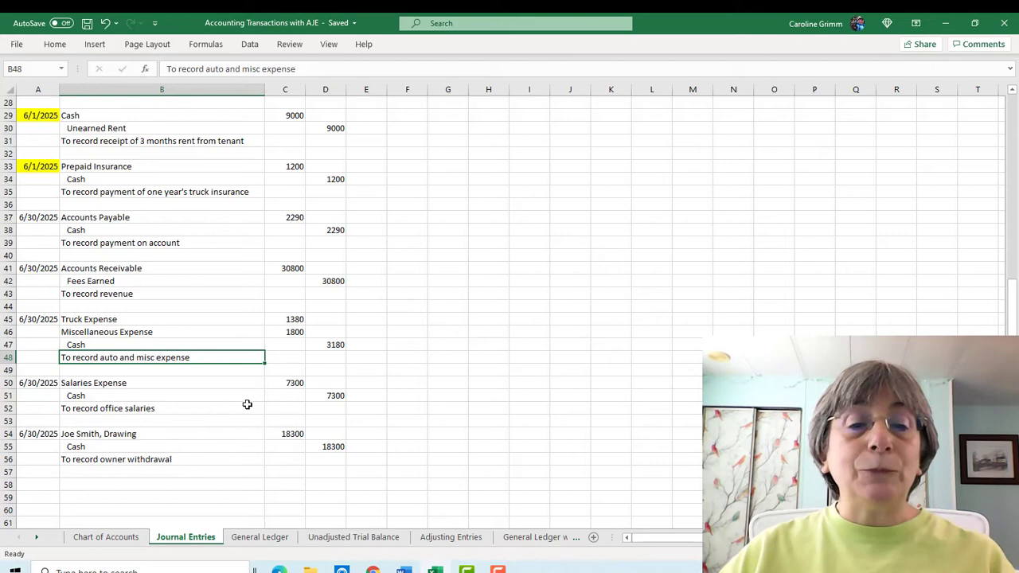
pyautogui.scroll(6, 194, 308)
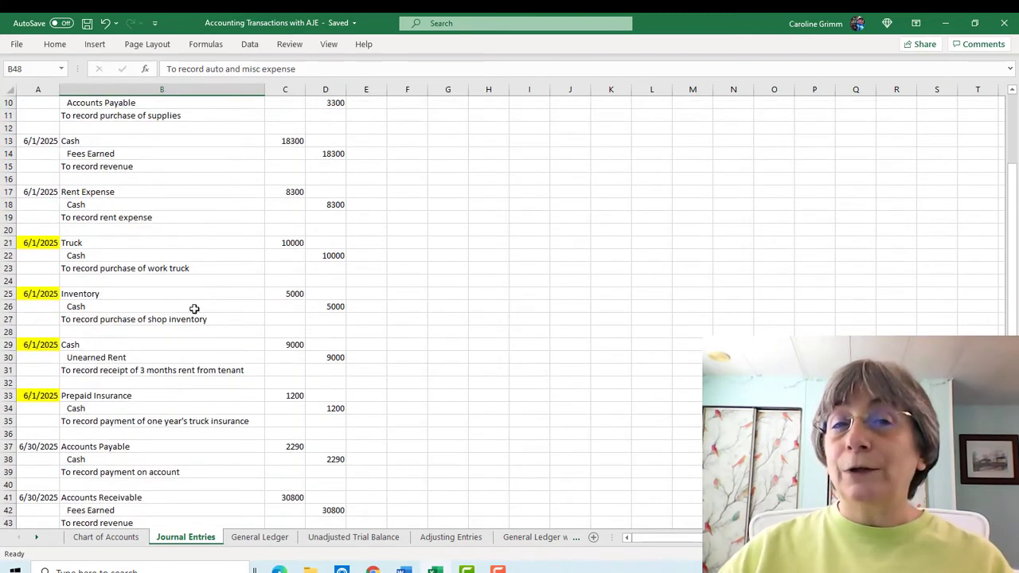
pyautogui.scroll(3, 194, 308)
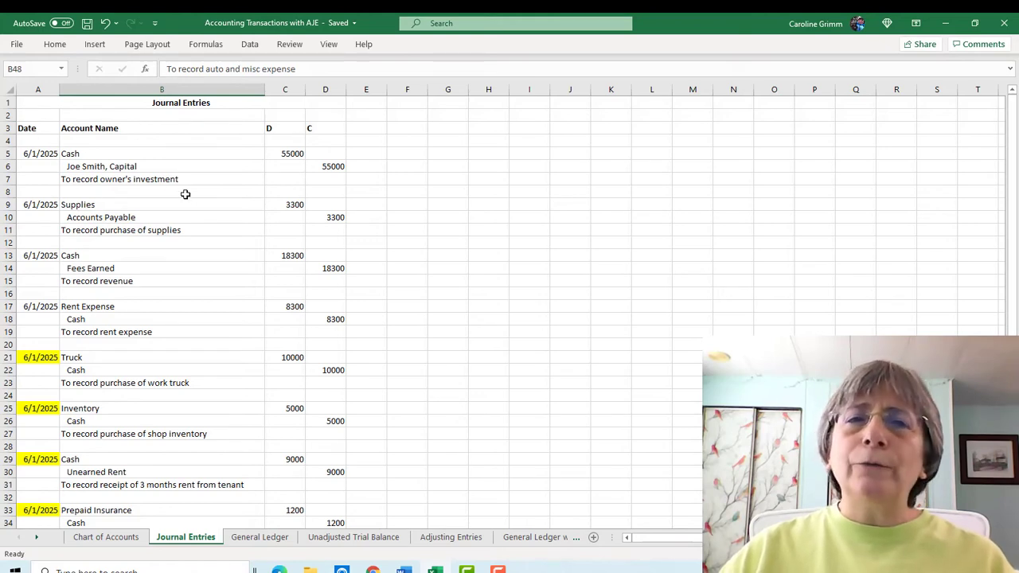
pyautogui.scroll(-5, 187, 212)
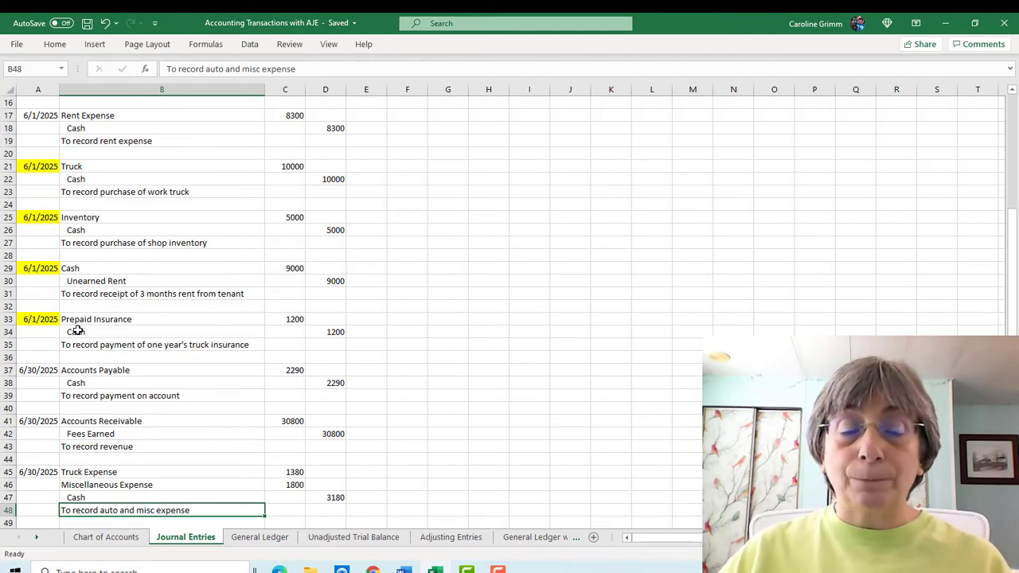
pyautogui.scroll(2, 447, 363)
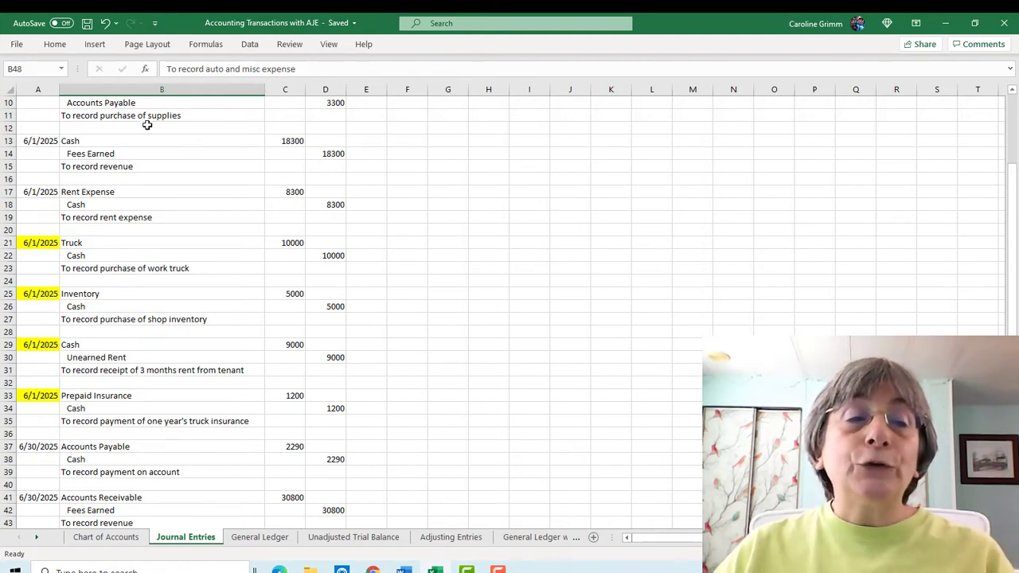
pyautogui.scroll(3, 165, 154)
pyautogui.scroll(-10, 151, 243)
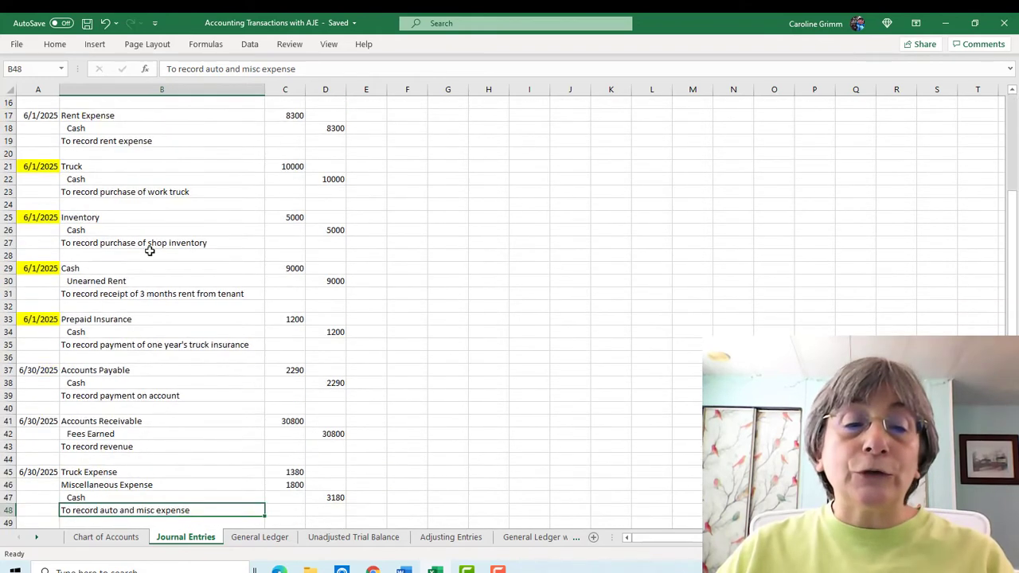
pyautogui.scroll(-2, 152, 255)
pyautogui.scroll(-1, 152, 239)
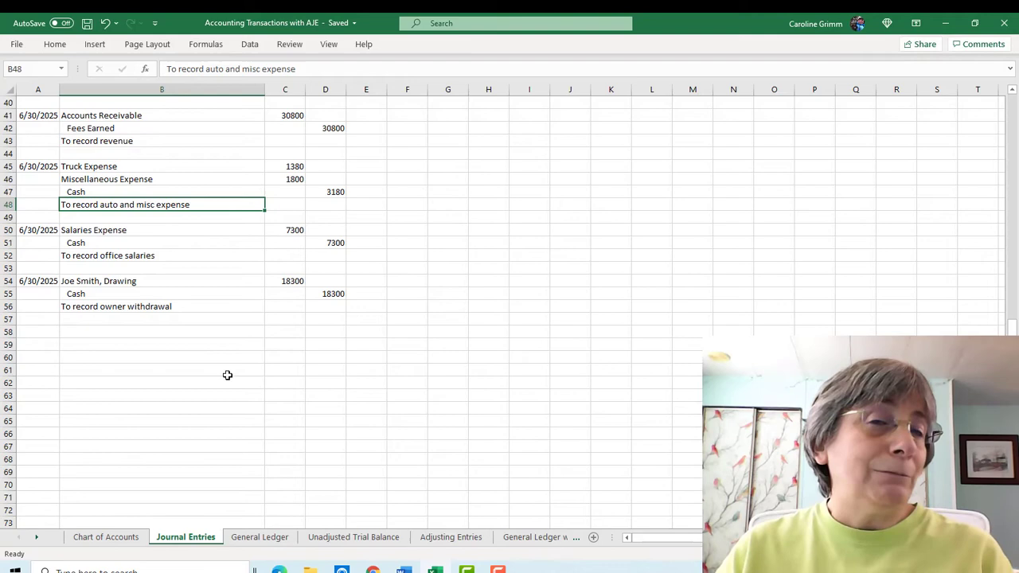
pyautogui.scroll(9, 231, 366)
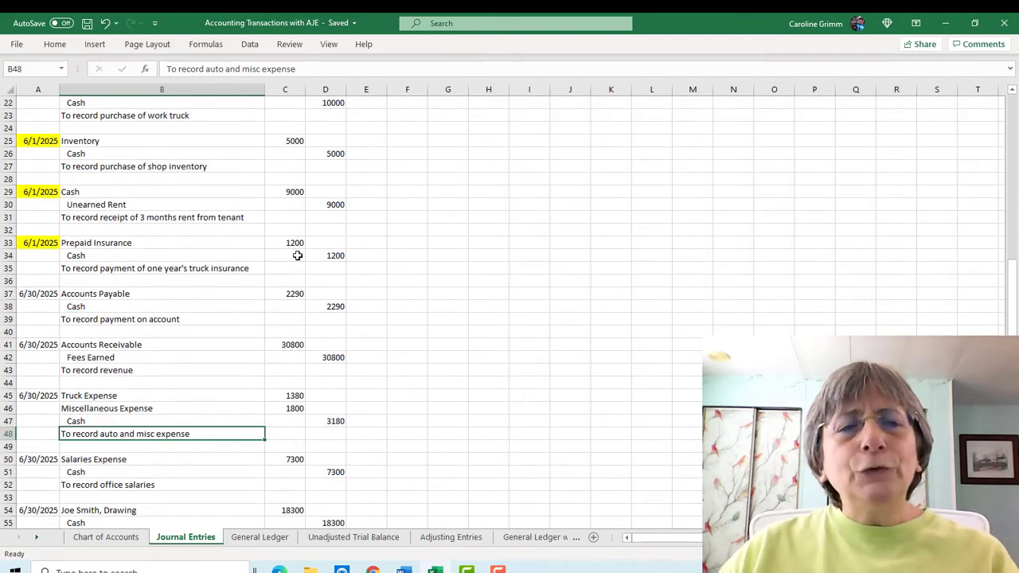
pyautogui.scroll(4, 207, 212)
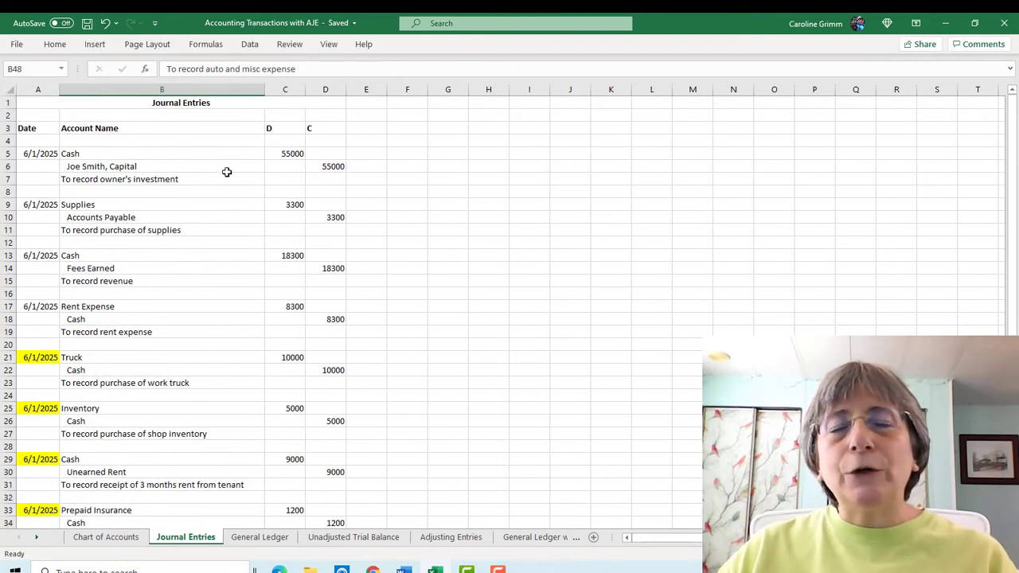
pyautogui.scroll(-7, 398, 312)
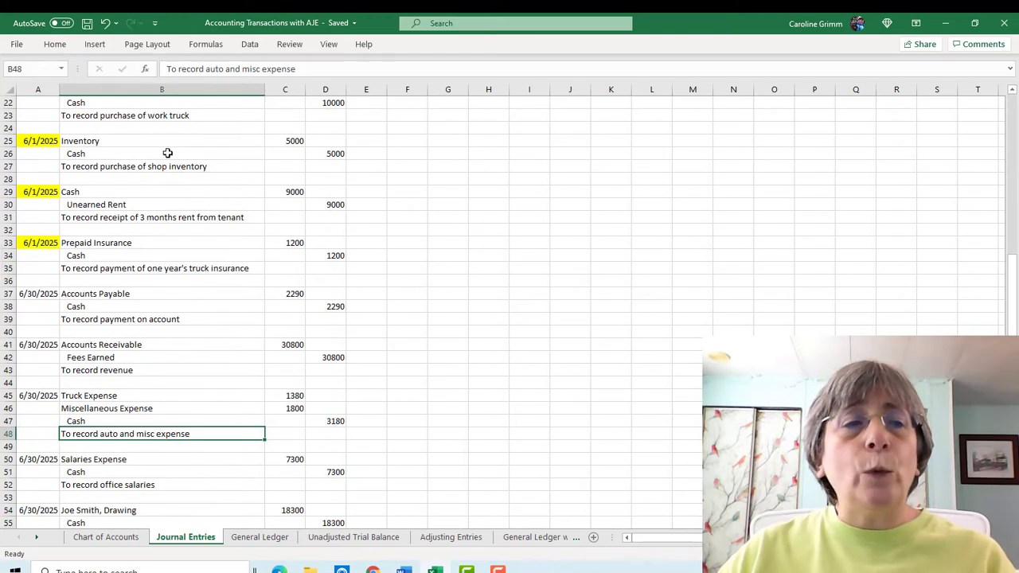
pyautogui.scroll(-6, 398, 311)
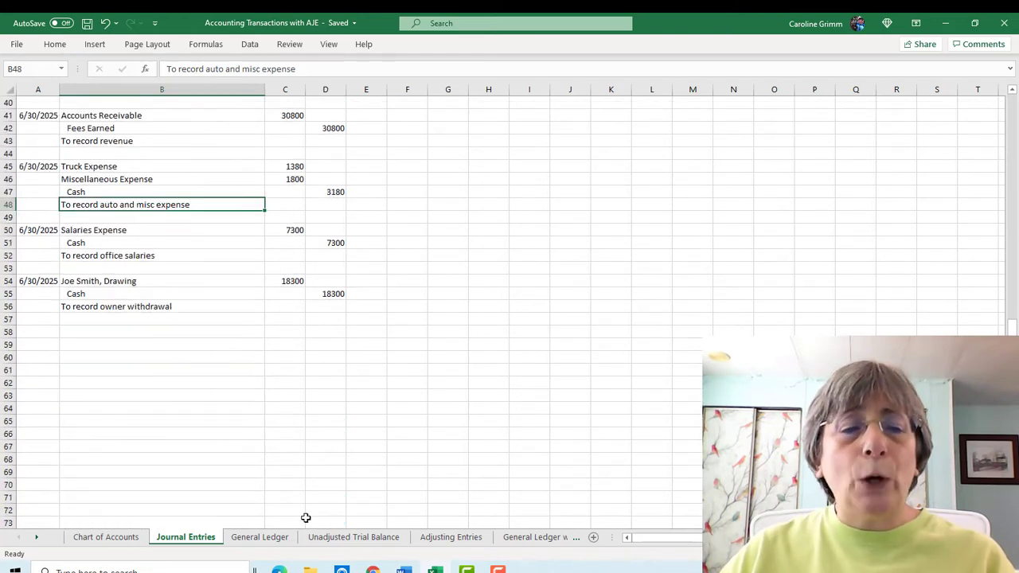
# On the General Ledger sheet, trace the owner's 6/1/2025 investment from the Cash debit to the owner's Capital credit.
pyautogui.click(267, 538)
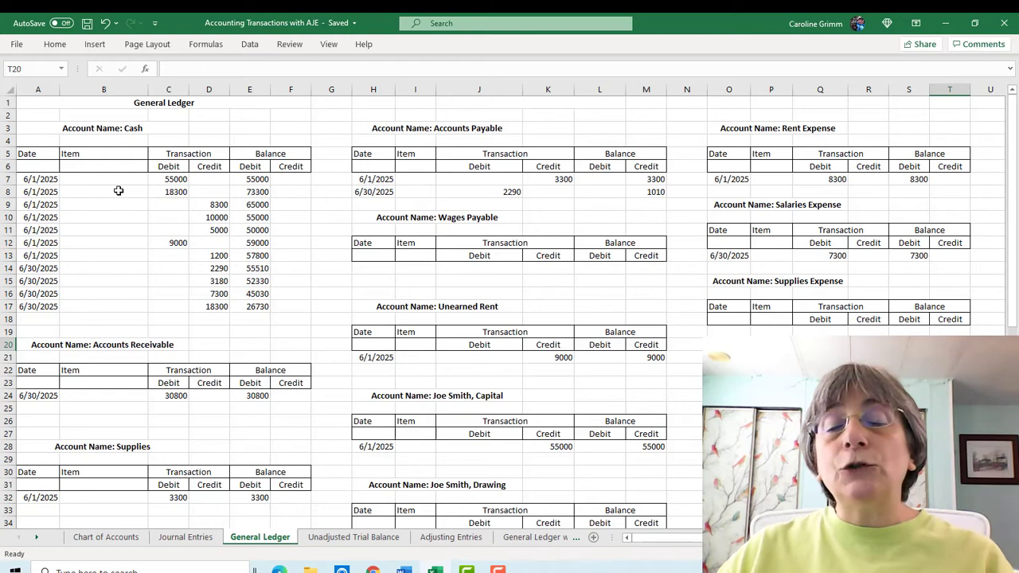
pyautogui.click(36, 180)
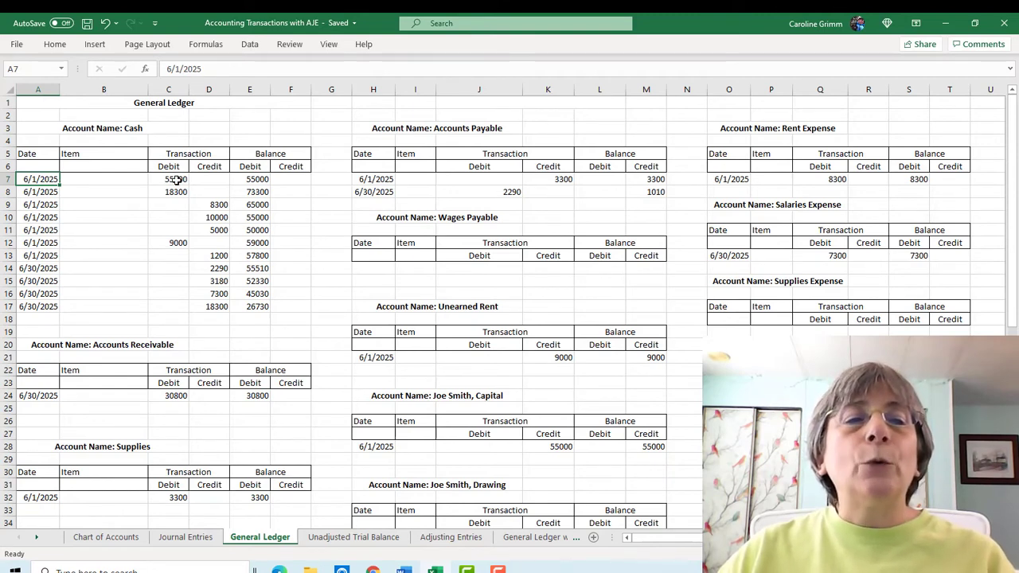
pyautogui.click(177, 180)
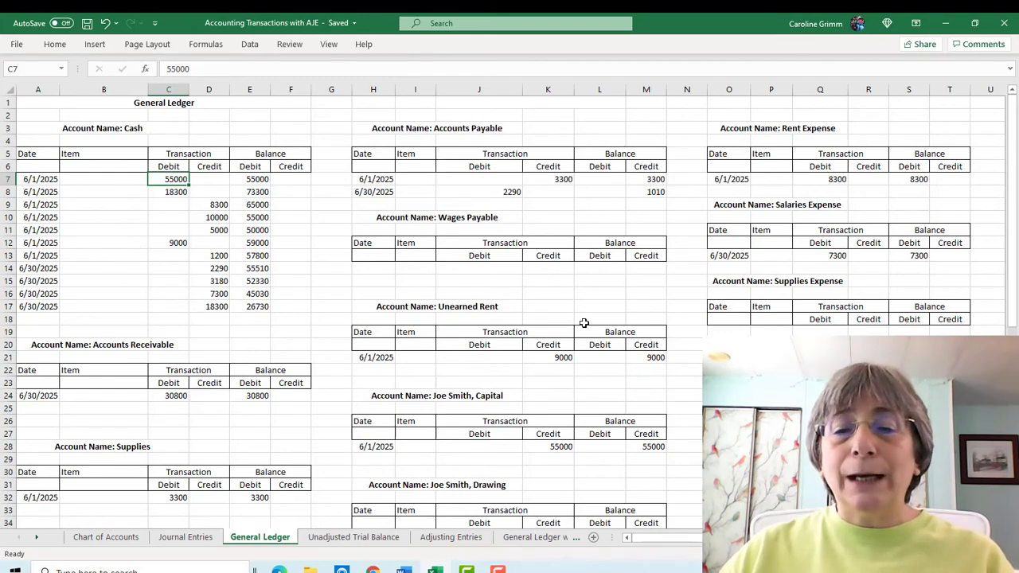
pyautogui.scroll(-2, 581, 322)
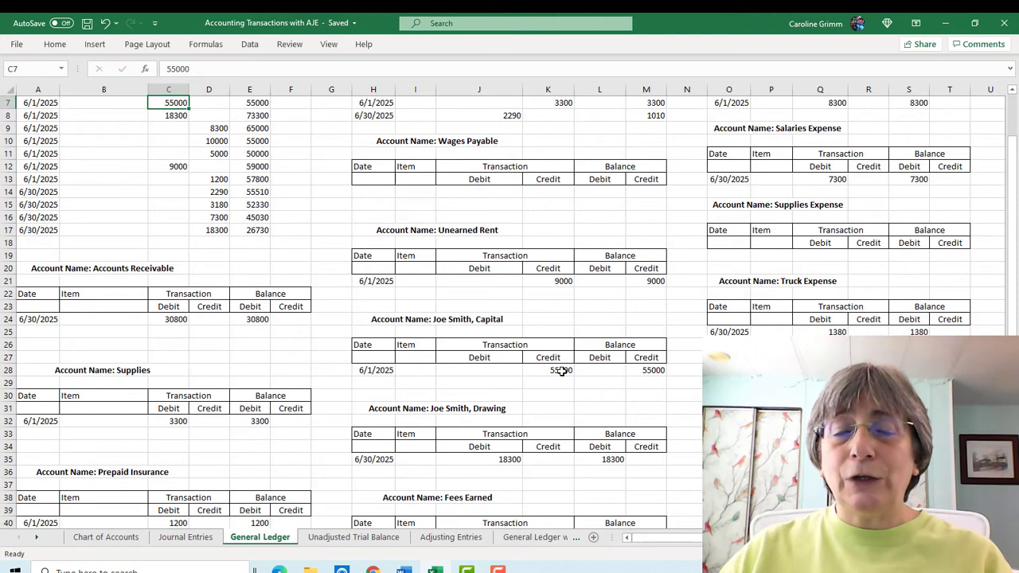
pyautogui.click(561, 370)
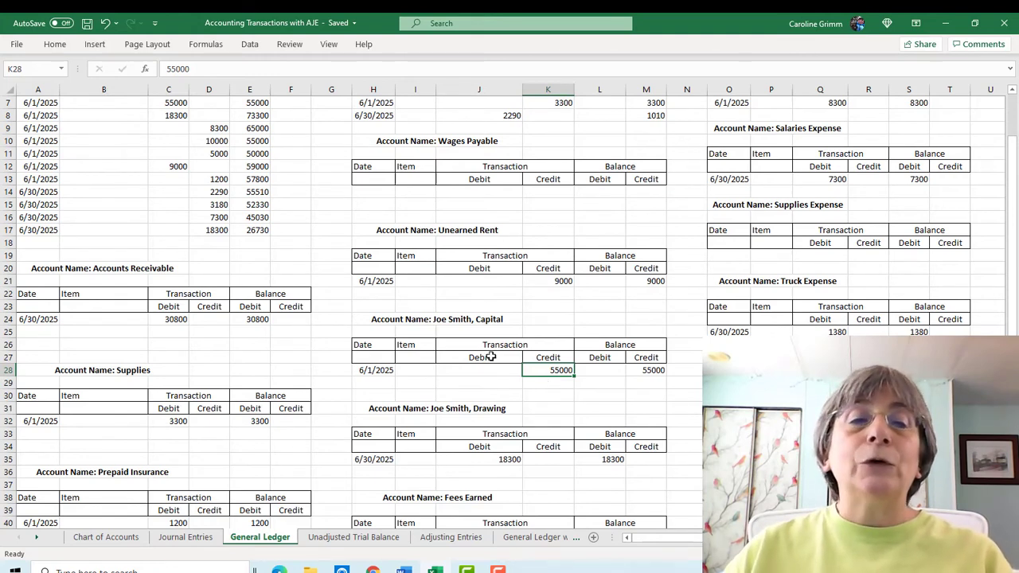
# Compare the ending Cash balance in the General Ledger with the Cash amount on the Unadjusted Trial Balance sheet.
pyautogui.scroll(2, 416, 288)
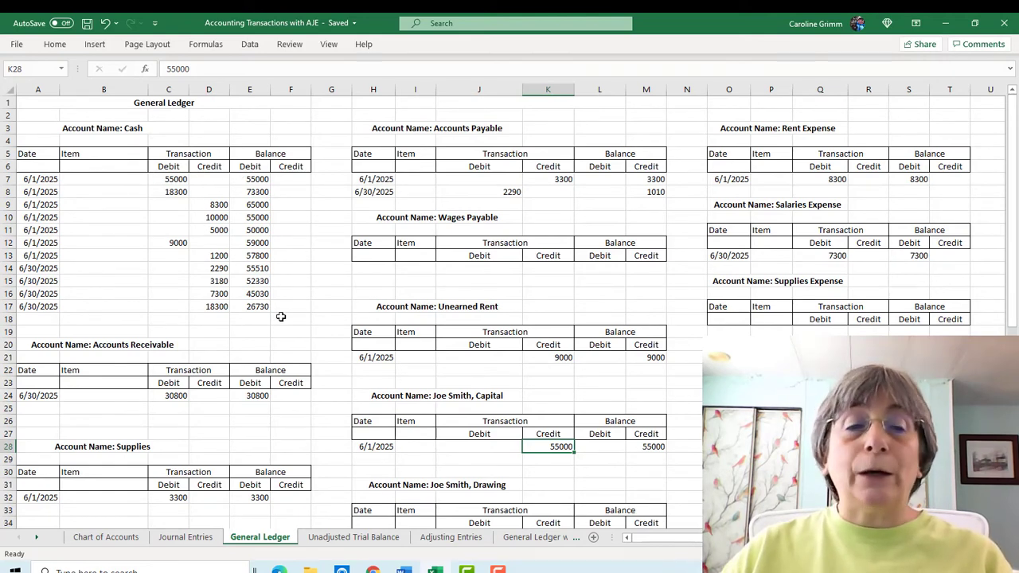
pyautogui.click(257, 308)
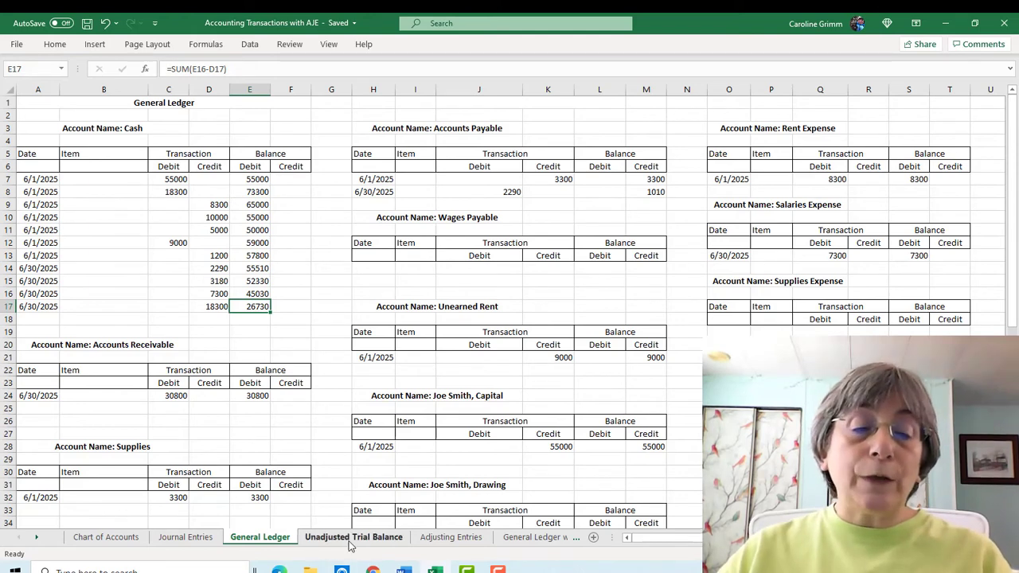
pyautogui.click(352, 542)
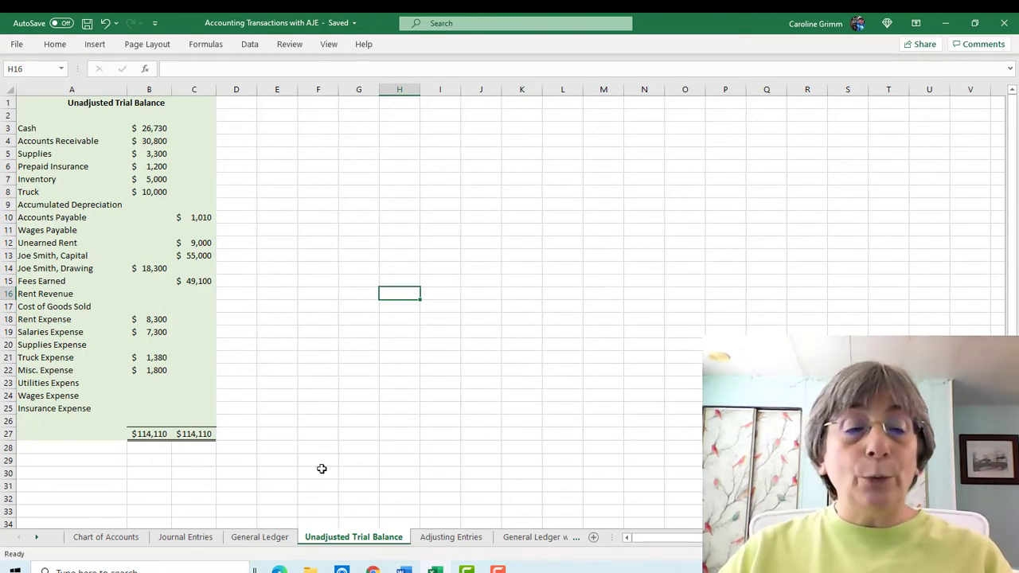
pyautogui.click(259, 537)
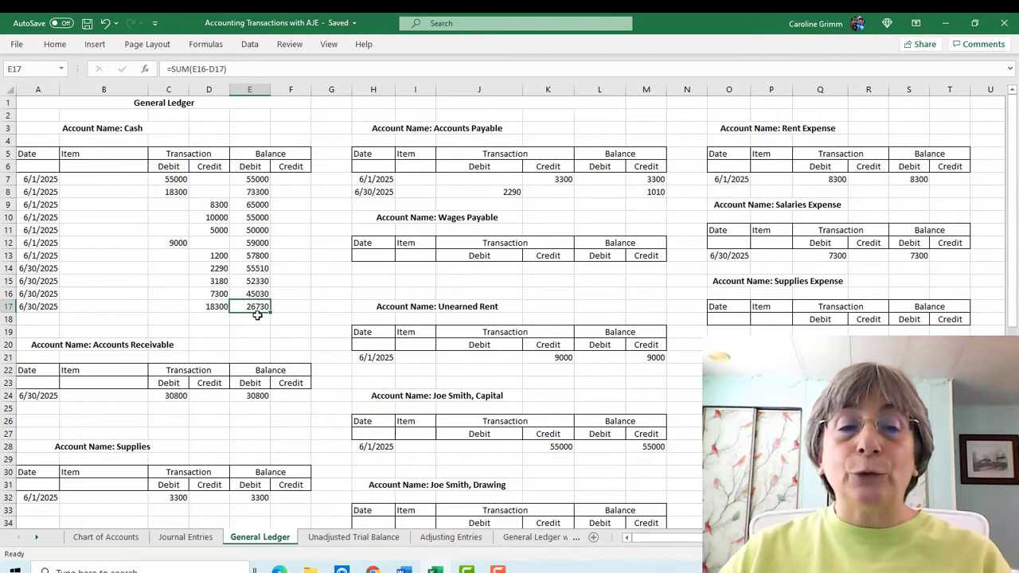
pyautogui.click(340, 539)
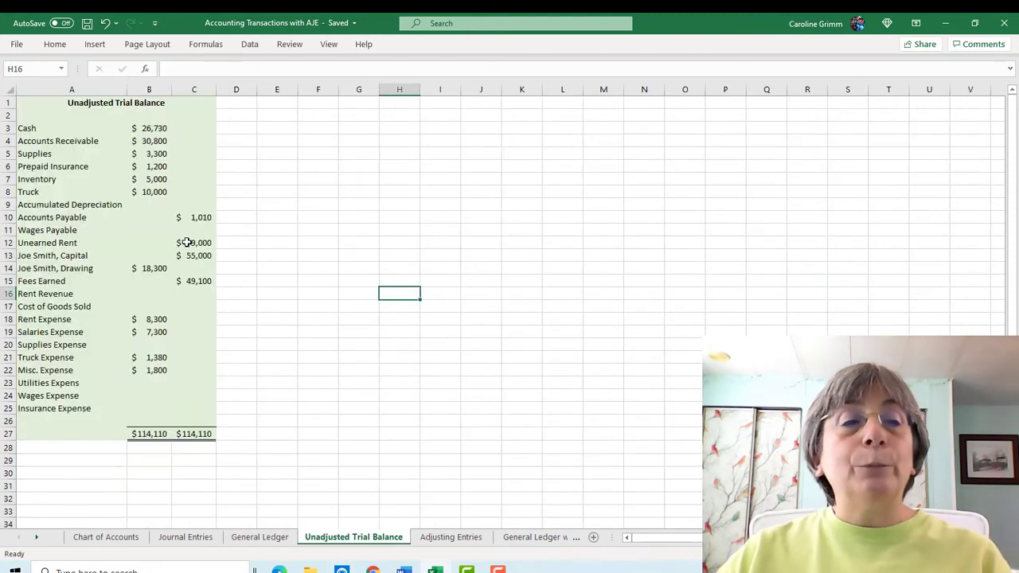
pyautogui.click(151, 130)
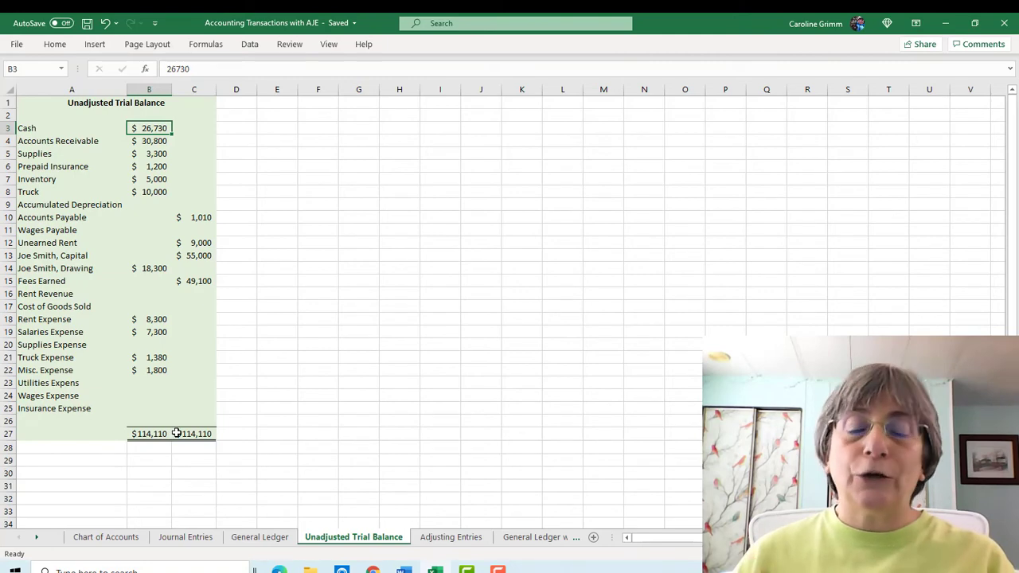
# On the Adjusting Entries sheet, examine the unbilled fees transaction and its Accounts Receivable and Fees Earned entry.
pyautogui.click(465, 538)
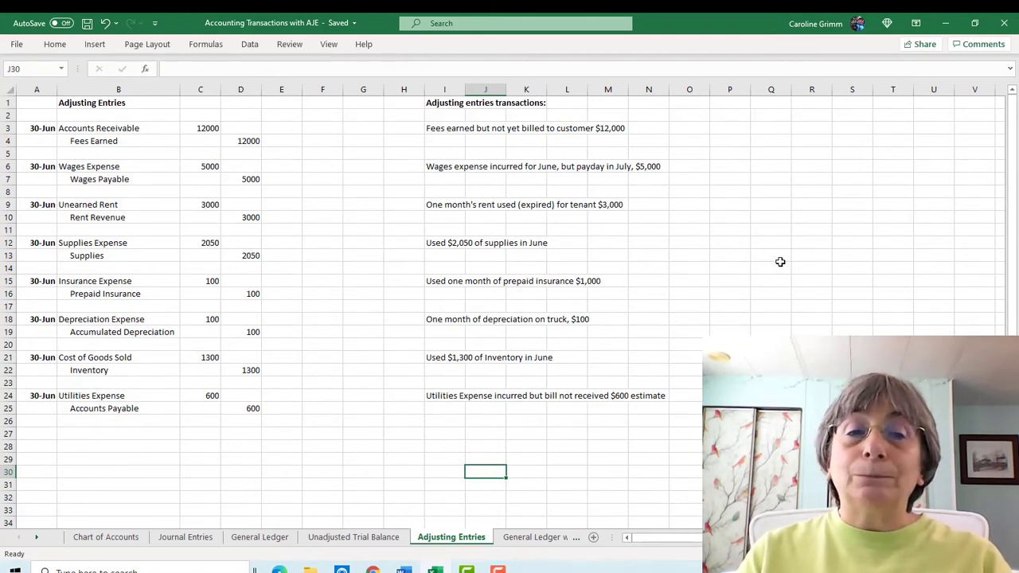
pyautogui.click(436, 130)
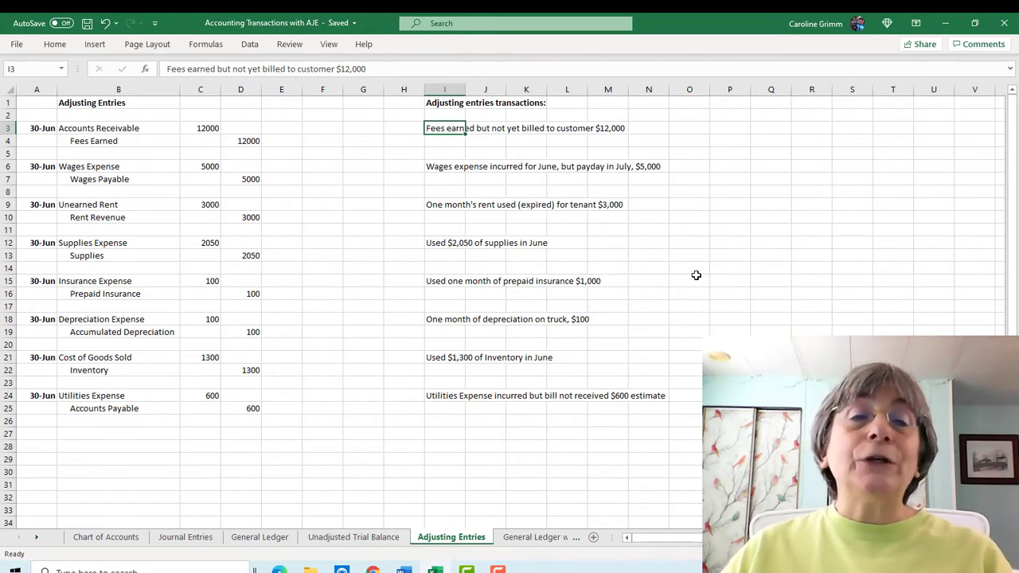
pyautogui.click(73, 127)
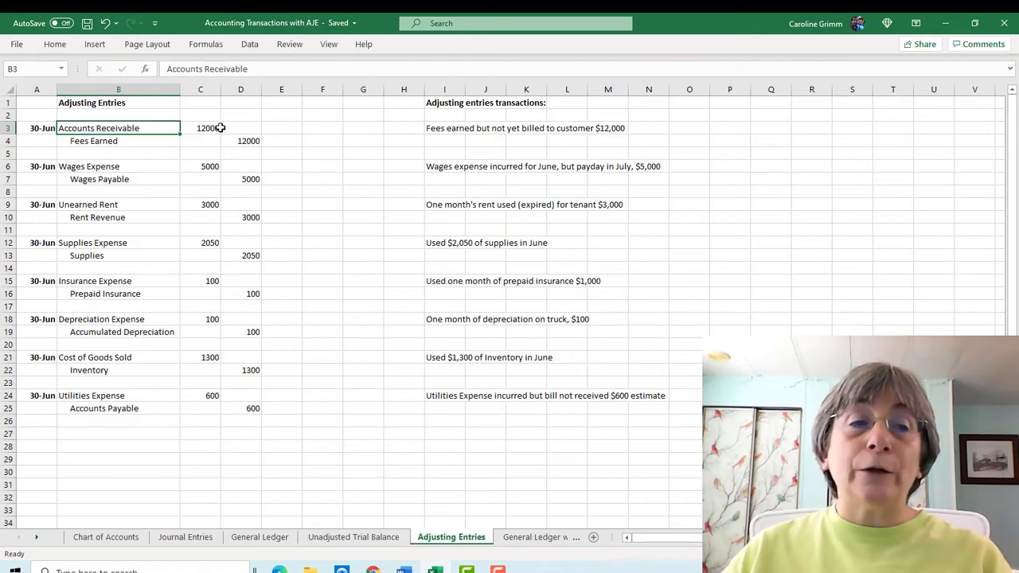
pyautogui.click(105, 141)
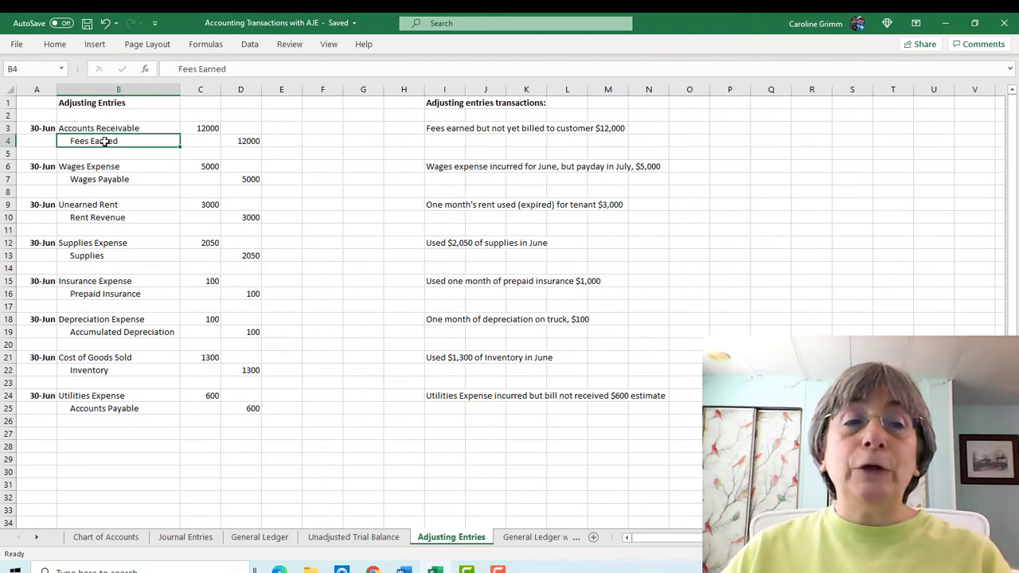
pyautogui.click(254, 141)
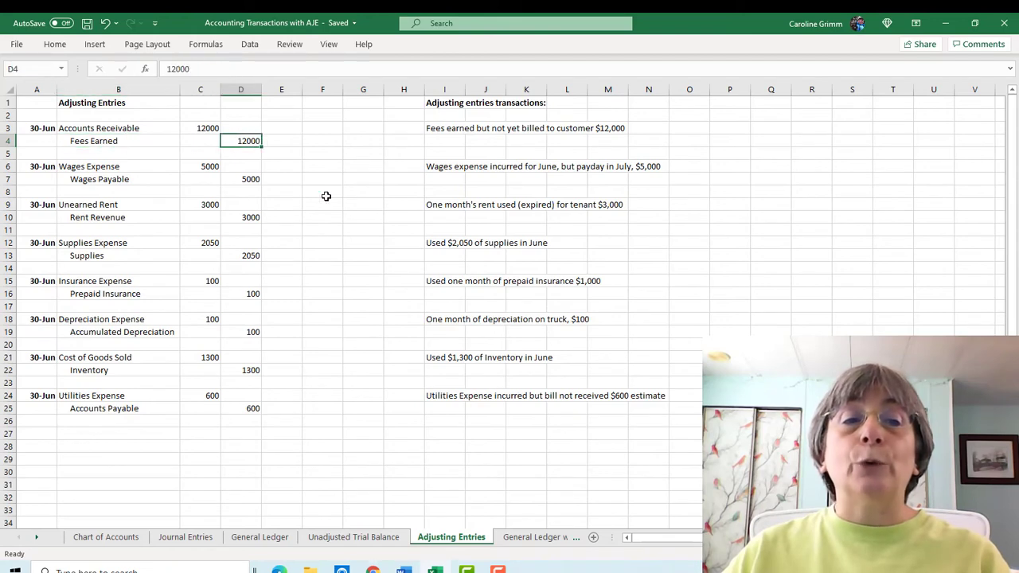
# Examine the June wages transaction with the July payday and its Wages Expense and Wages Payable adjusting entry.
pyautogui.click(446, 167)
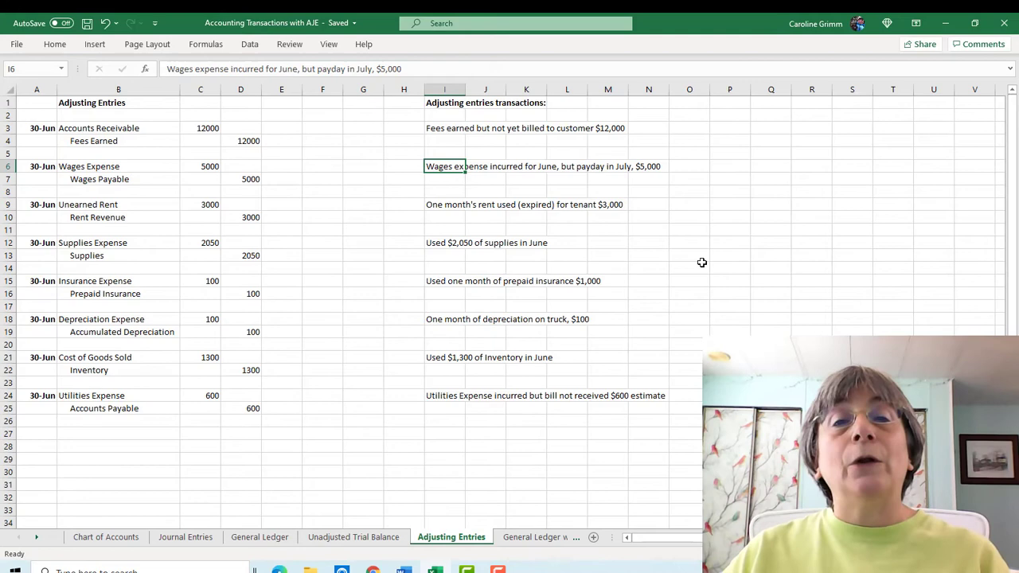
pyautogui.click(88, 167)
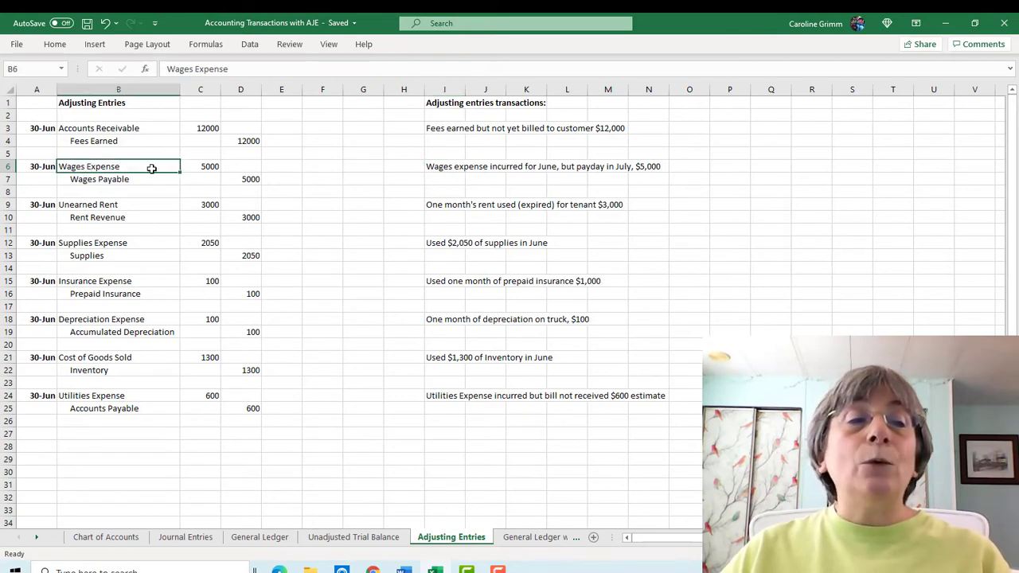
pyautogui.click(251, 180)
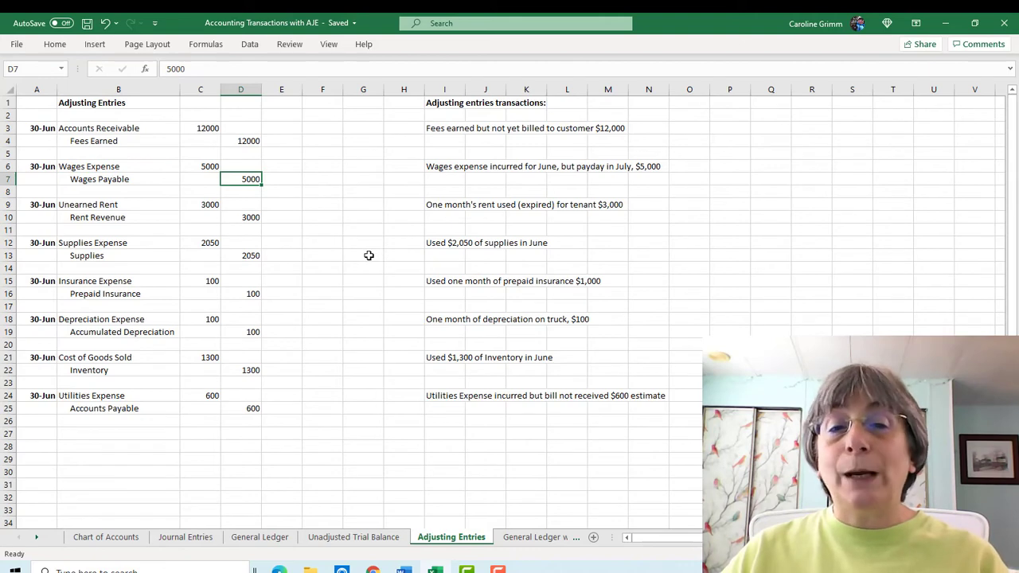
# Examine the expired tenant rent transaction and its Unearned Rent debit and Rent Revenue credit.
pyautogui.press('Right')
pyautogui.press('Right')
pyautogui.press('Right')
pyautogui.press('Right')
pyautogui.press('Right')
pyautogui.press('Down')
pyautogui.press('Down')
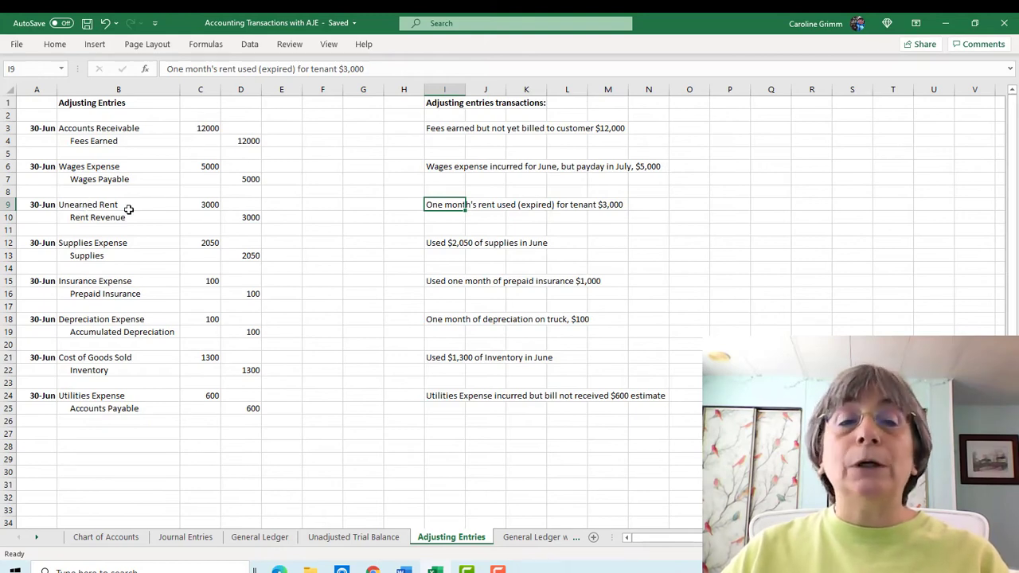
pyautogui.click(207, 204)
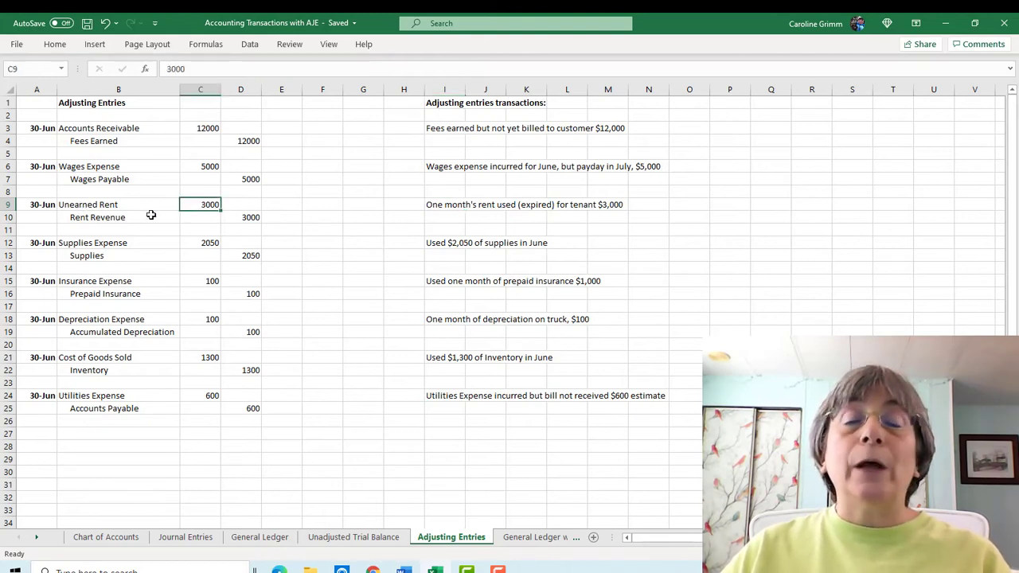
pyautogui.click(108, 221)
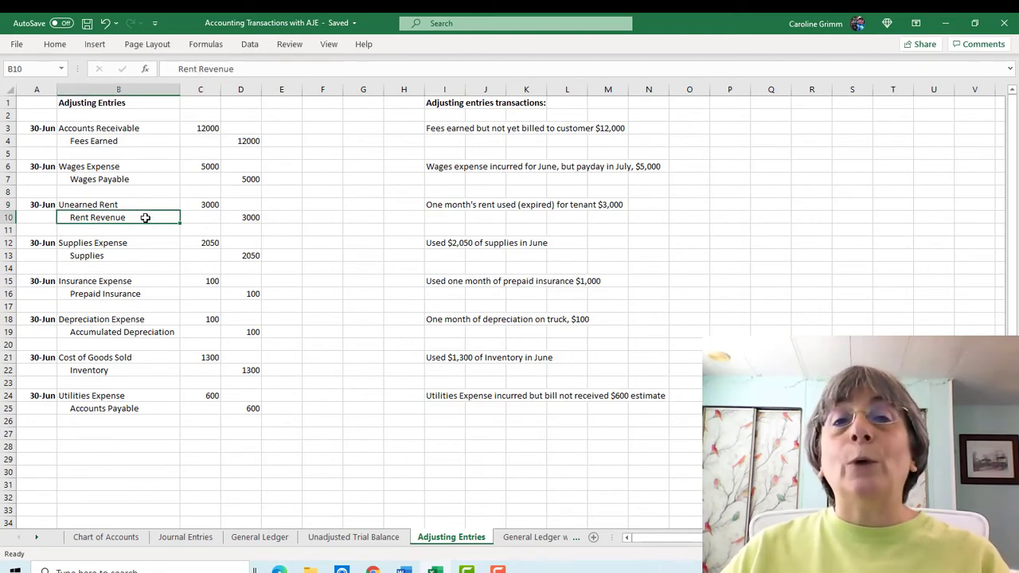
pyautogui.click(253, 219)
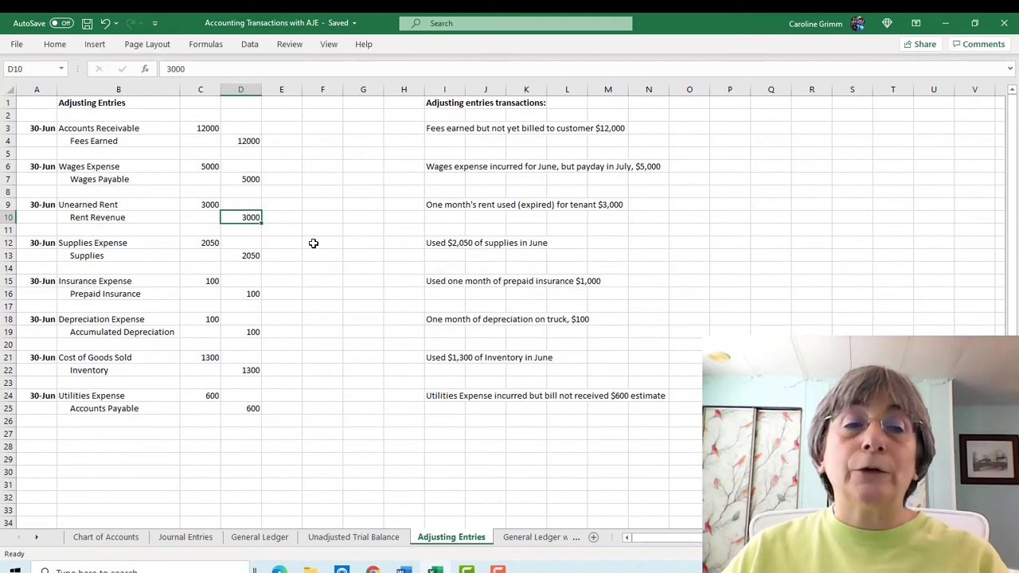
# Examine the June supplies usage transaction and its Supplies Expense debit and Supplies credit.
pyautogui.click(449, 244)
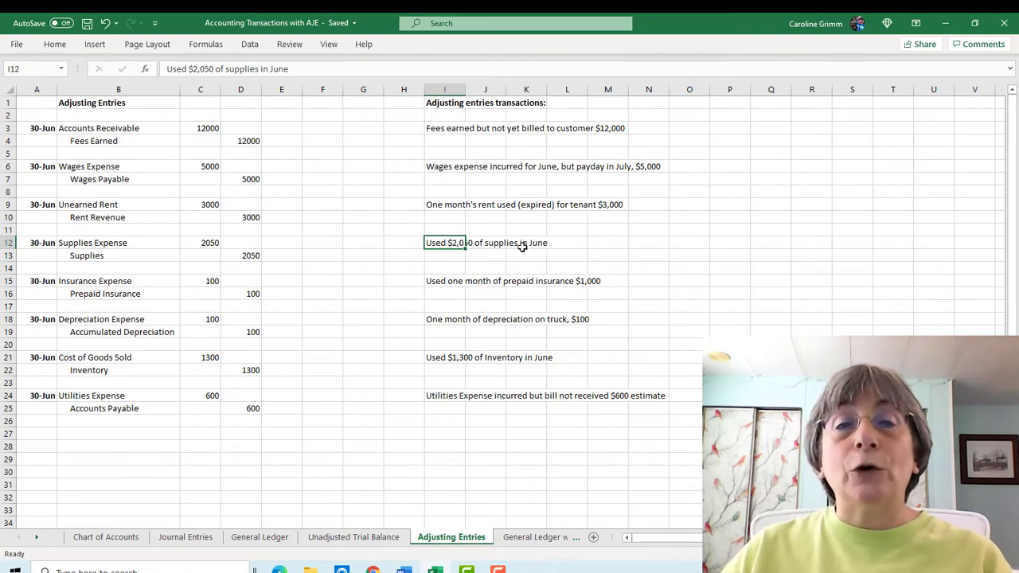
pyautogui.click(86, 244)
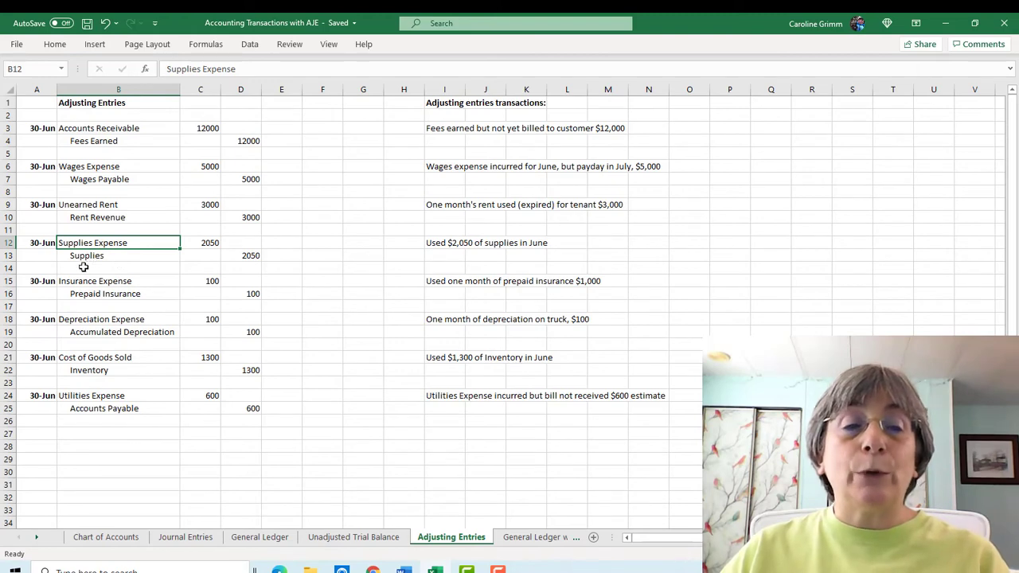
pyautogui.click(82, 255)
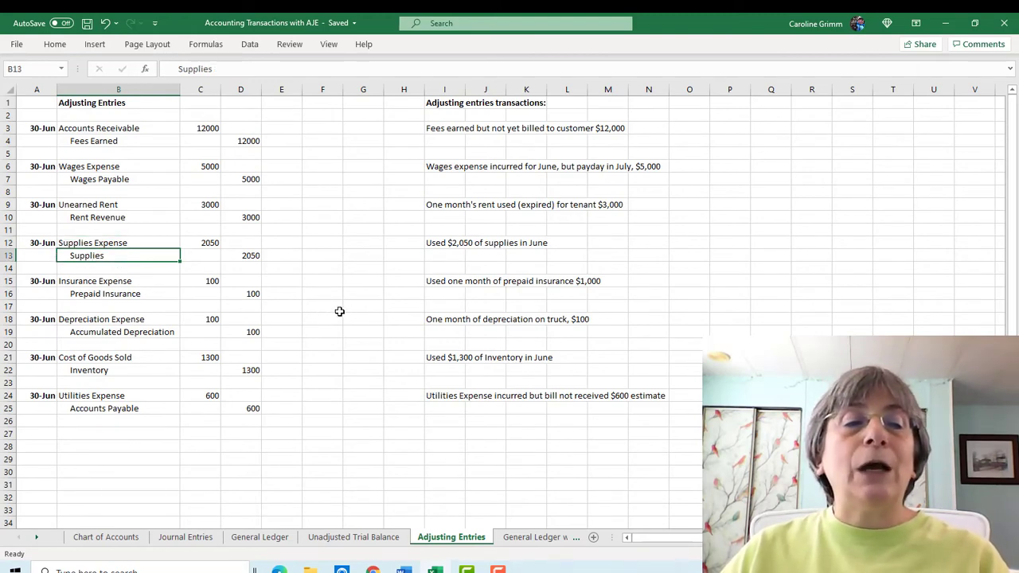
# Correct the prepaid insurance amount in the transaction description to $1,200 and check the Insurance Expense debit.
pyautogui.click(444, 281)
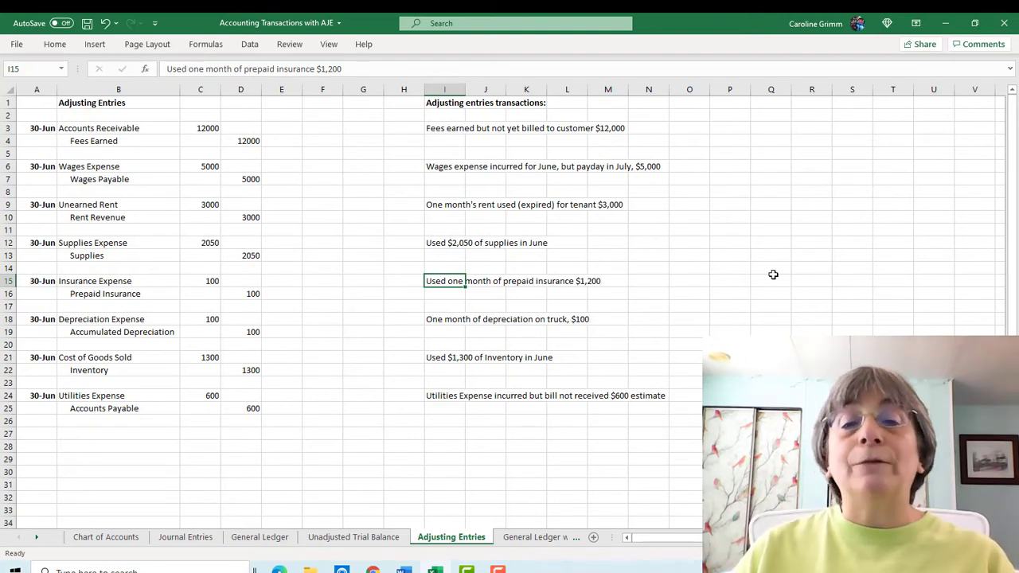
pyautogui.click(211, 281)
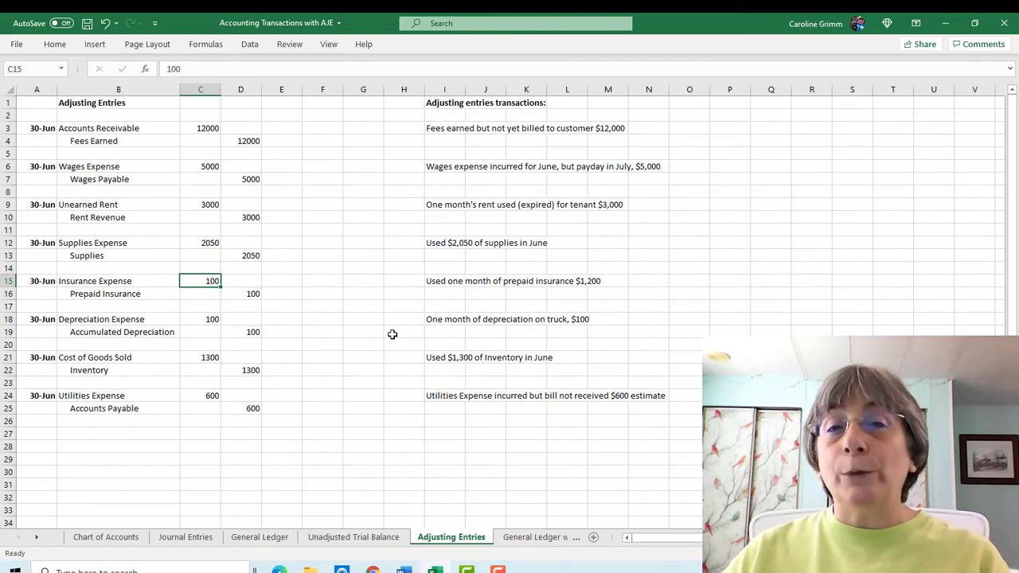
# Examine the truck depreciation, inventory usage and estimated utilities transactions alongside their adjusting entries.
pyautogui.click(424, 320)
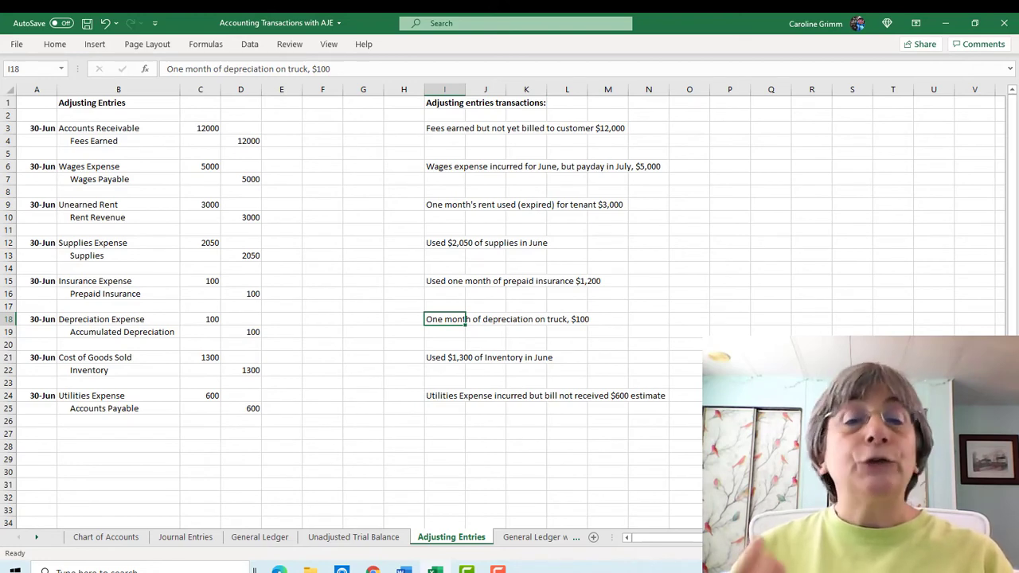
pyautogui.click(203, 320)
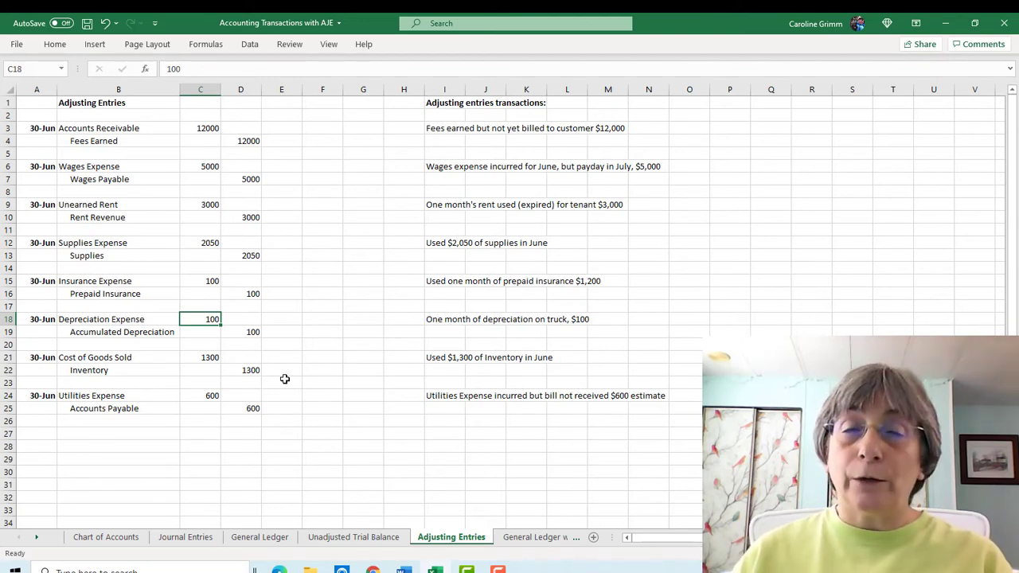
pyautogui.click(444, 358)
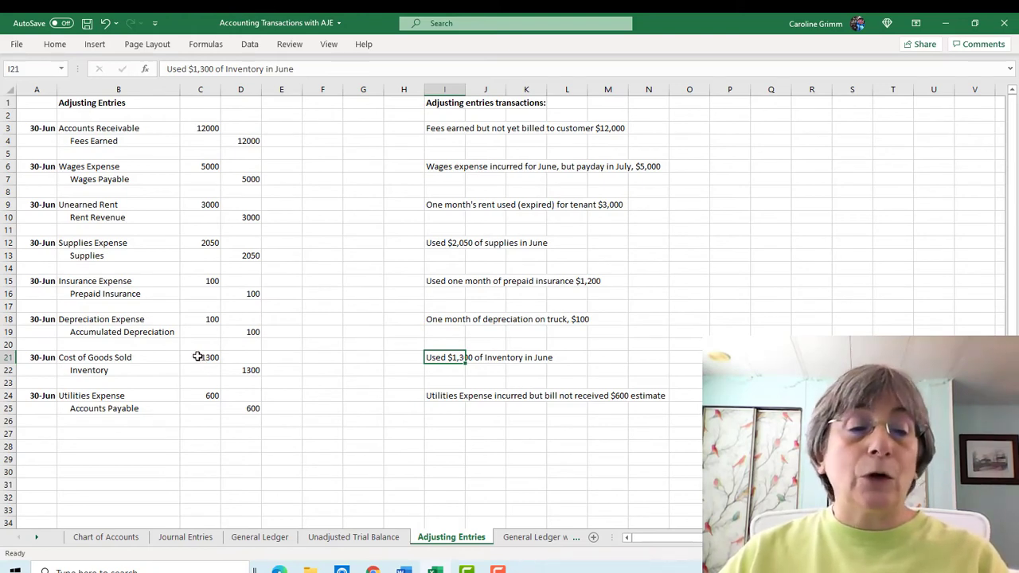
pyautogui.press('Down')
pyautogui.press('Down')
pyautogui.press('Down')
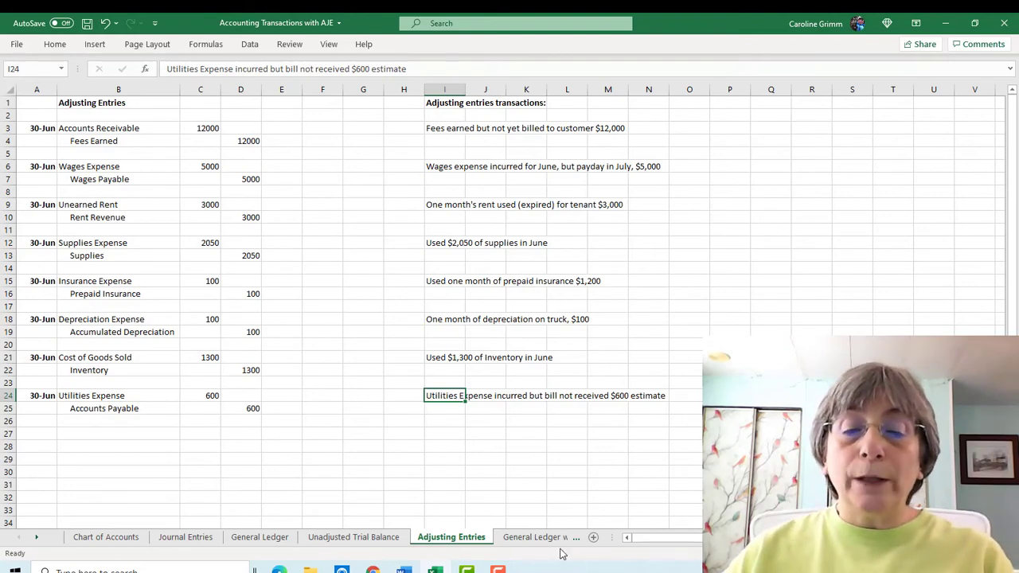
# On the General Ledger with AJE sheet, examine the adjusting posting in the Accounts Receivable account.
pyautogui.click(523, 538)
pyautogui.scroll(13, 326, 339)
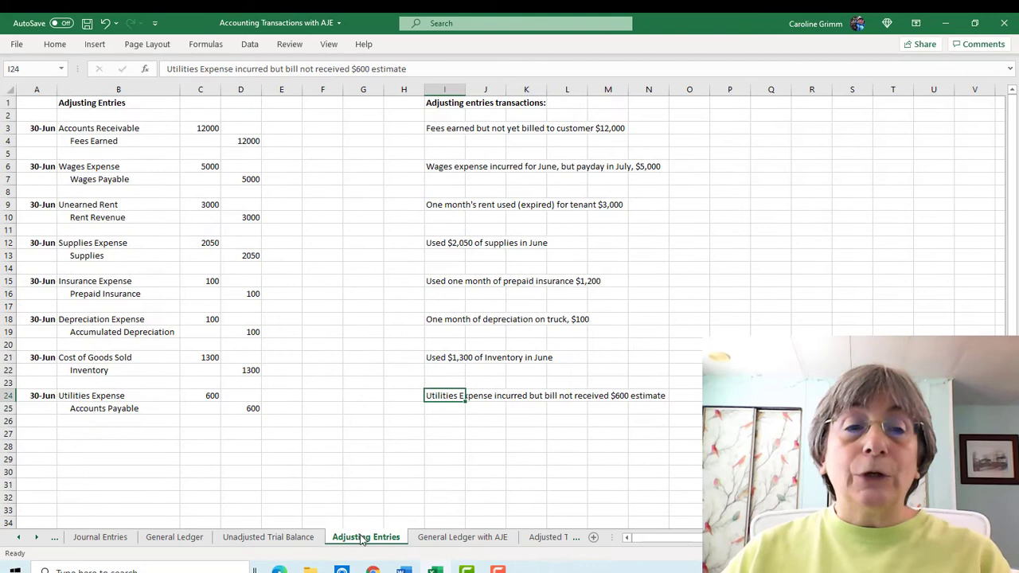
pyautogui.click(357, 538)
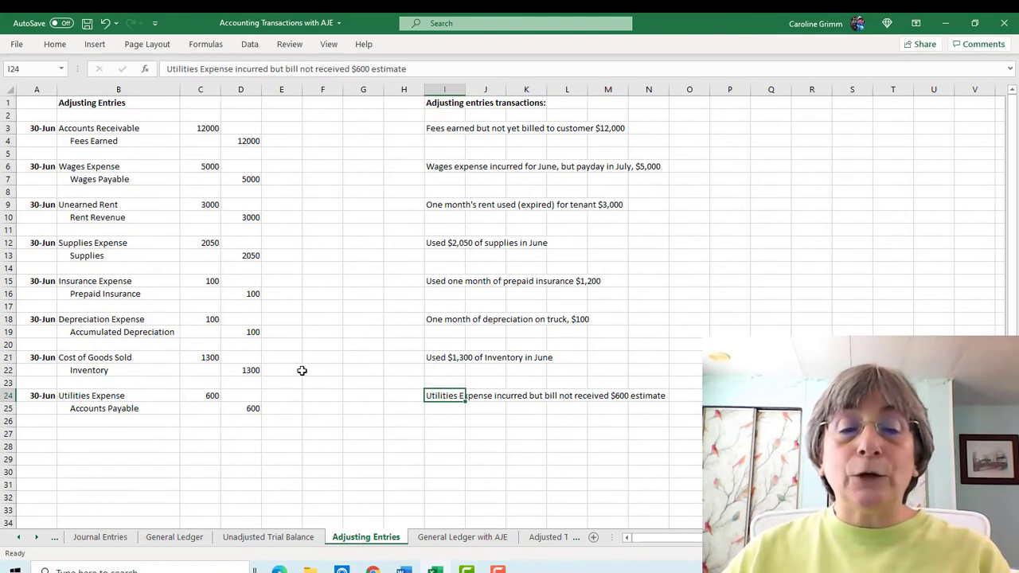
pyautogui.click(466, 538)
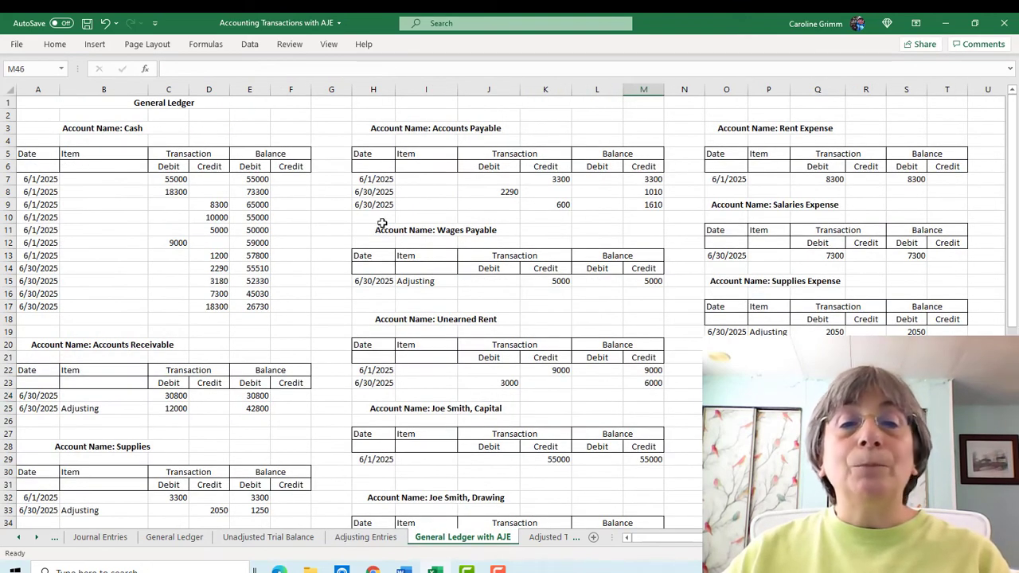
pyautogui.click(175, 408)
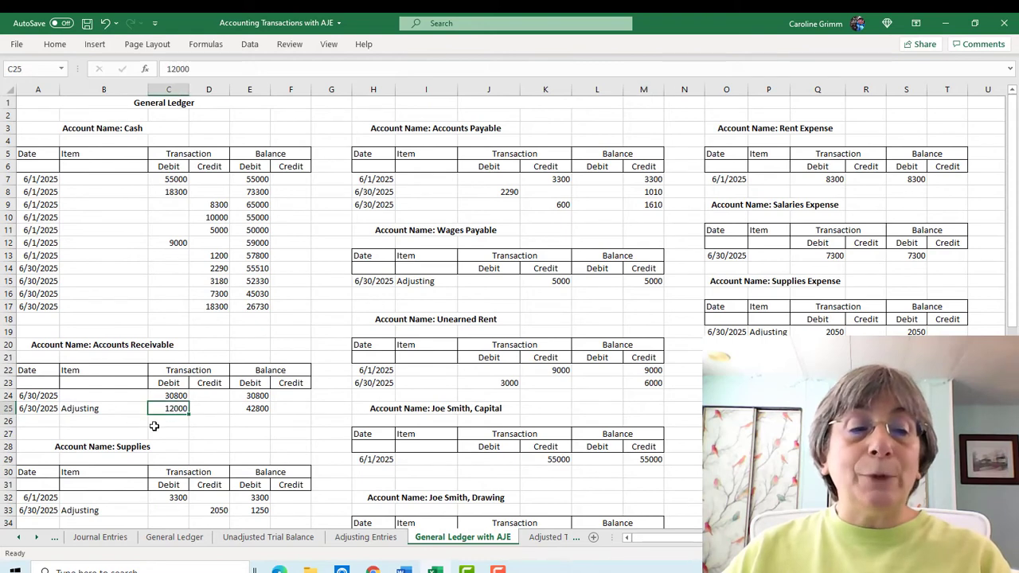
pyautogui.click(77, 410)
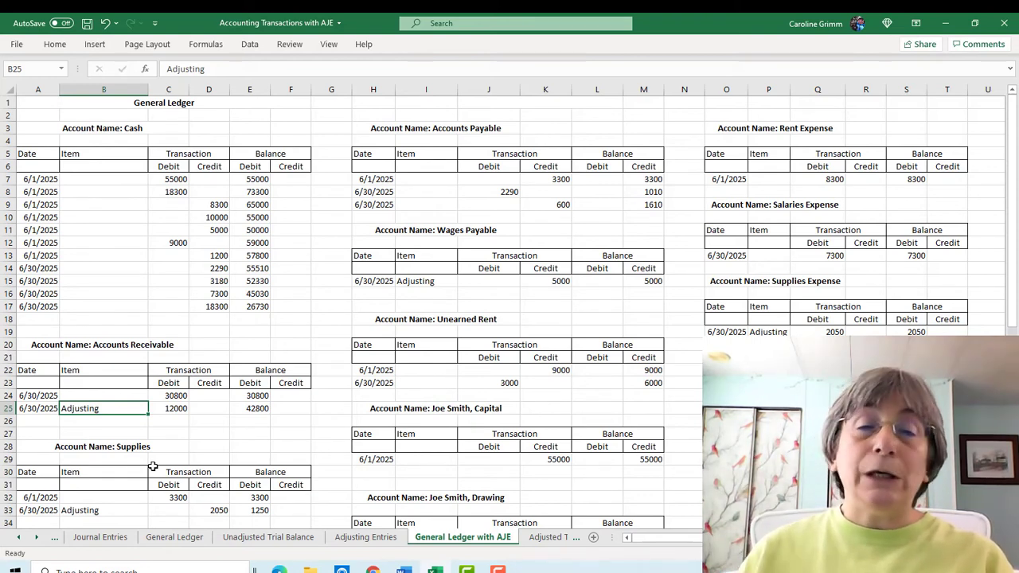
# Review the lines labelled Adjusting in Wages Payable and the other ledger accounts further down the sheet.
pyautogui.scroll(-4, 243, 322)
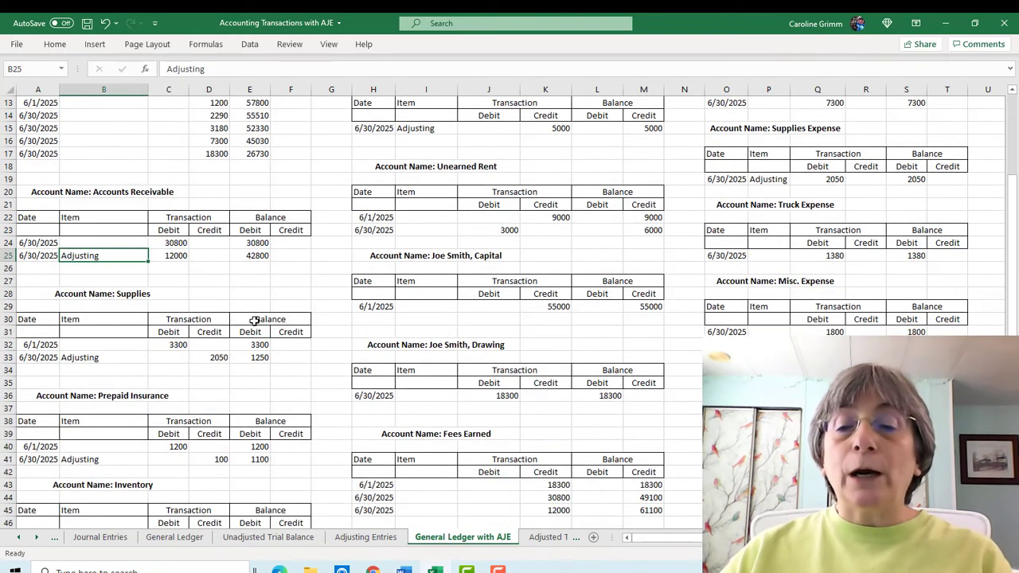
pyautogui.click(415, 129)
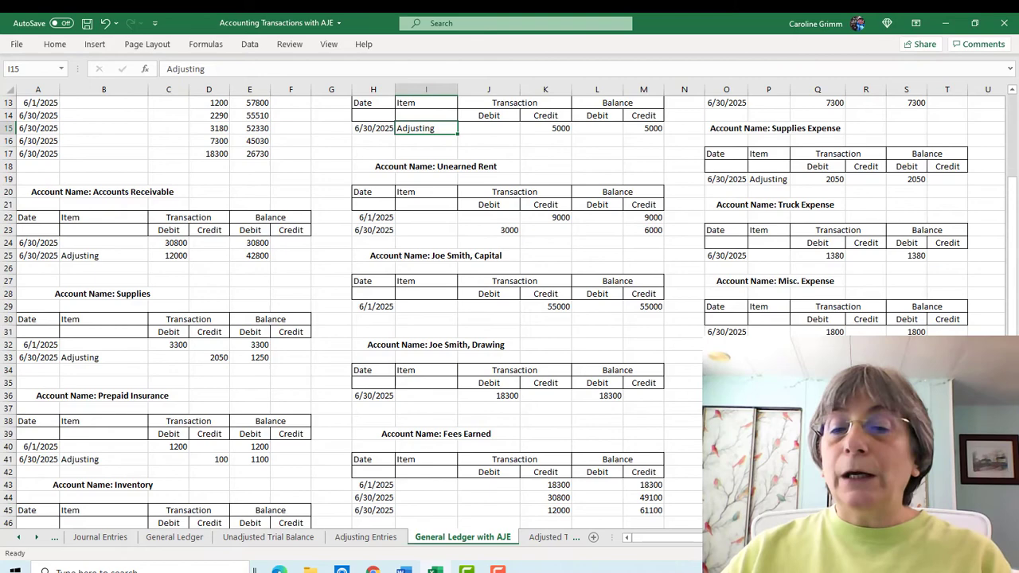
pyautogui.click(768, 409)
pyautogui.click(768, 485)
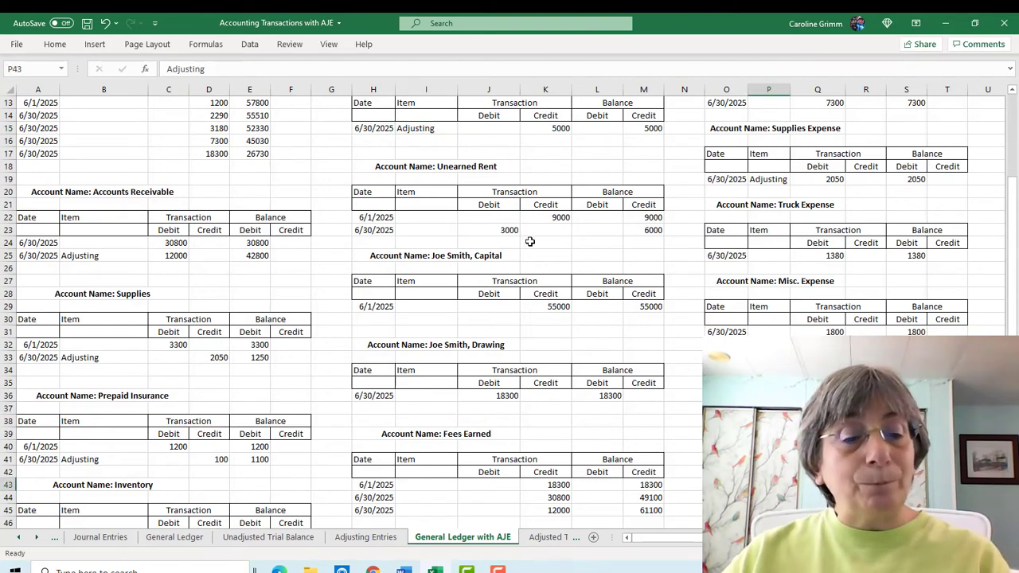
pyautogui.scroll(4, 430, 315)
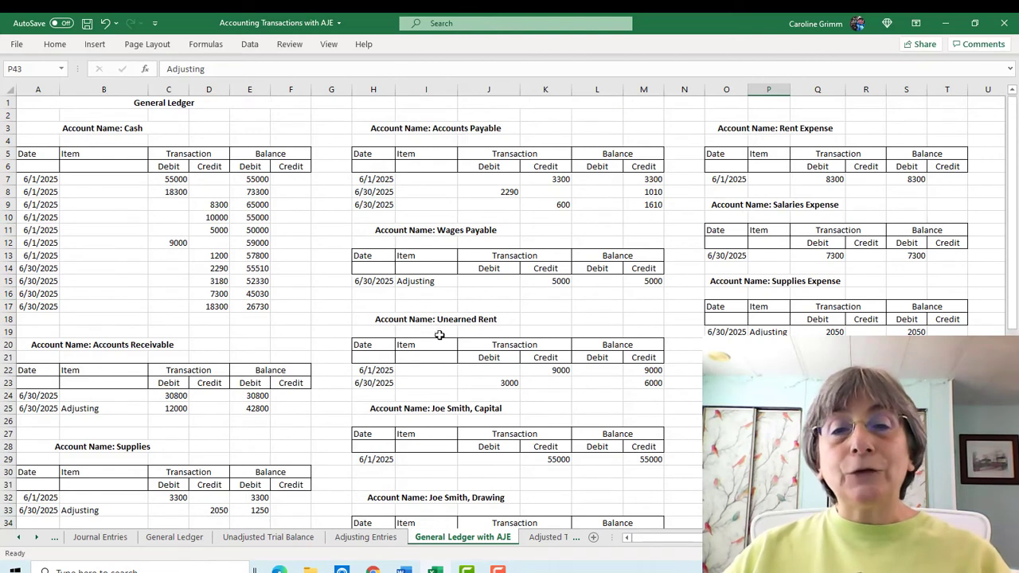
# On the Adjusted Trial Balance sheet, compare unadjusted and adjusted Accounts Receivable and Supplies, then check the adjusted debit total.
pyautogui.click(549, 538)
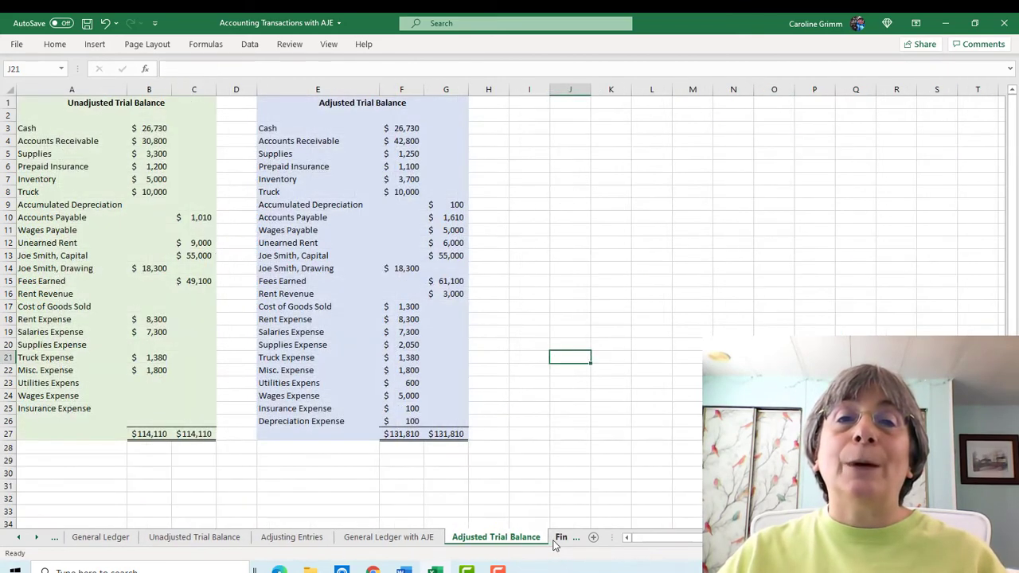
pyautogui.click(77, 106)
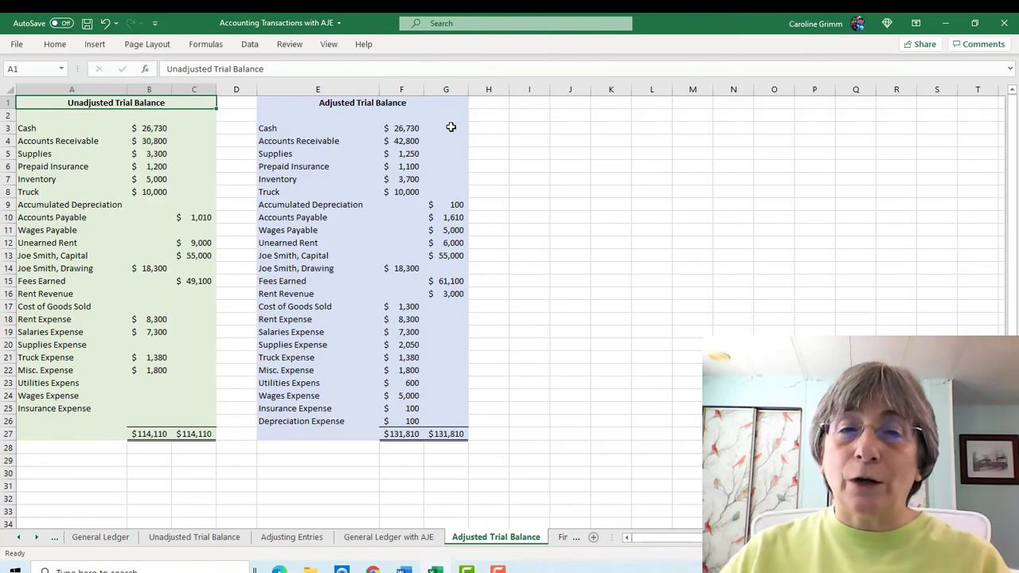
pyautogui.click(146, 141)
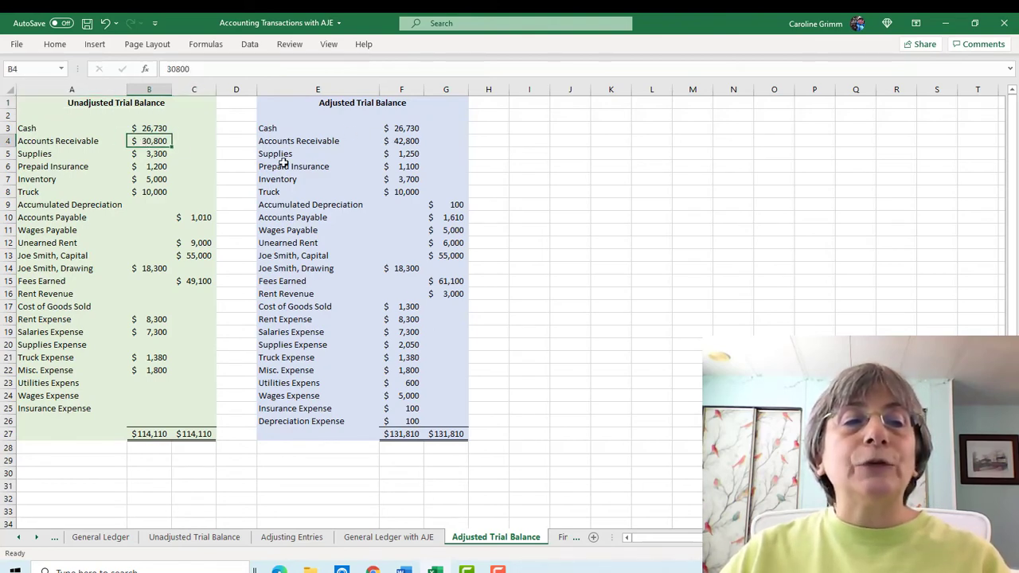
pyautogui.click(416, 143)
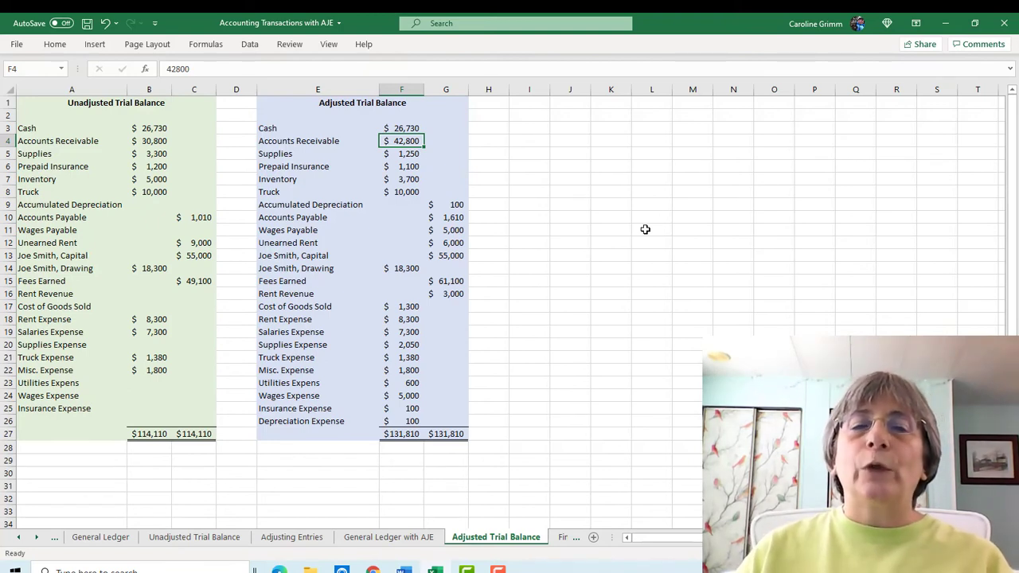
pyautogui.click(149, 154)
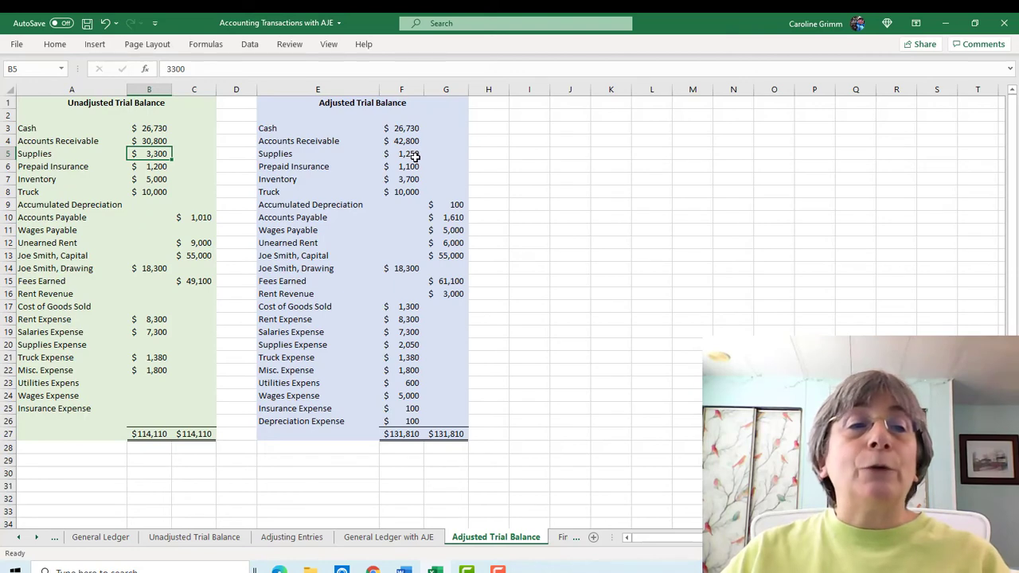
pyautogui.click(404, 154)
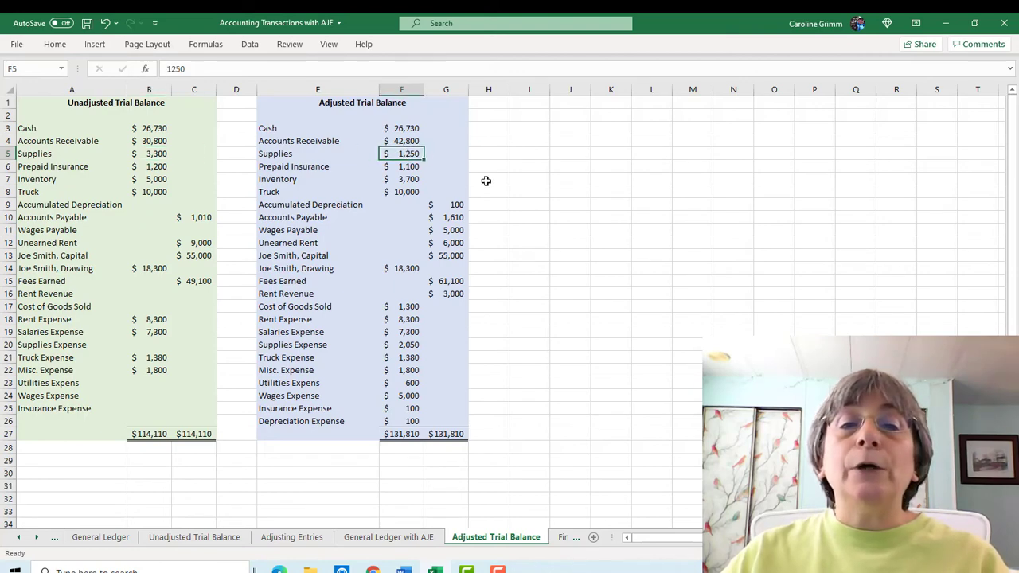
pyautogui.click(402, 434)
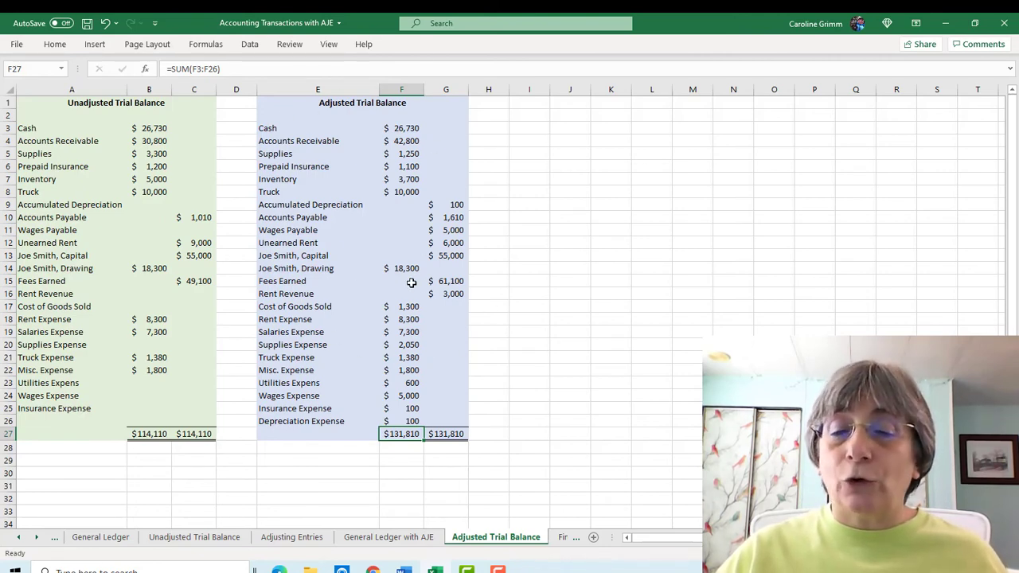
# On the Financial Statements sheet, examine the Income Statement's total expenses and net income.
pyautogui.click(561, 538)
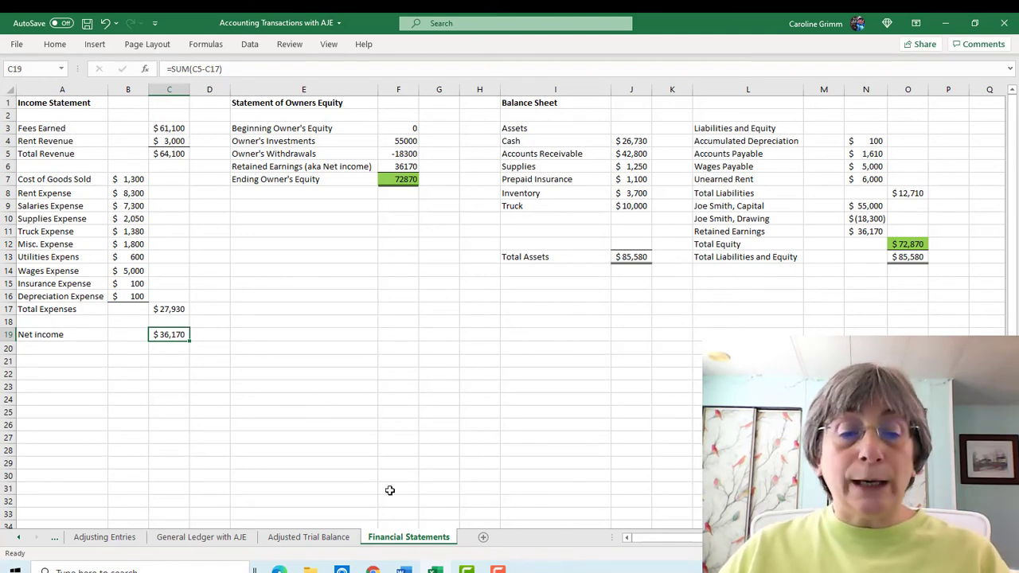
pyautogui.click(324, 538)
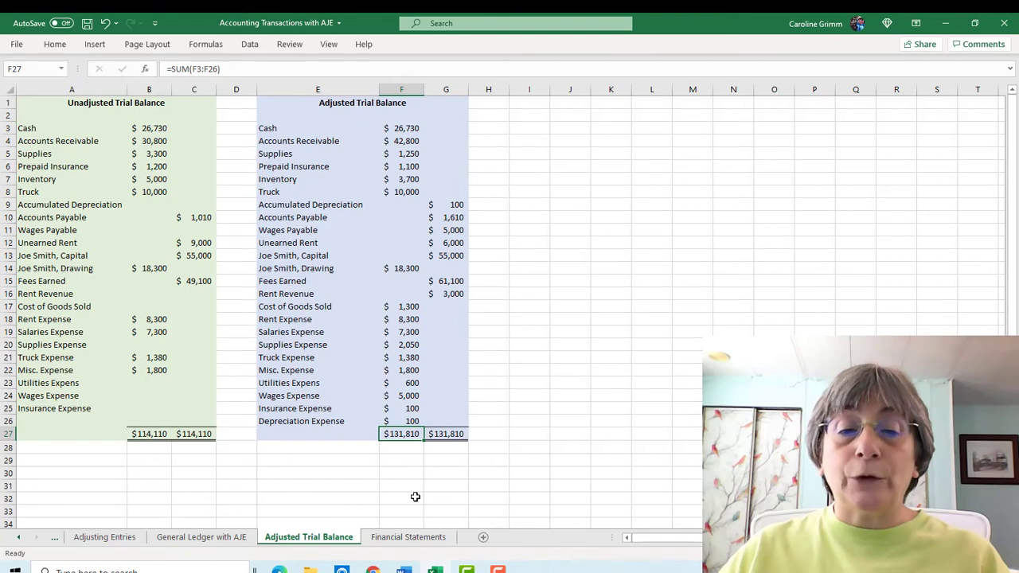
pyautogui.click(410, 538)
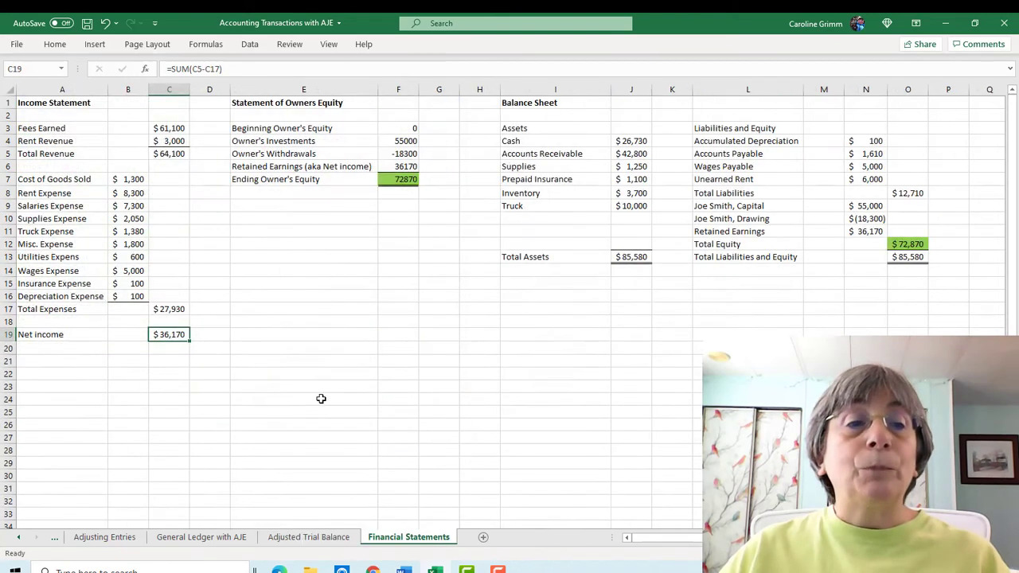
pyautogui.click(171, 311)
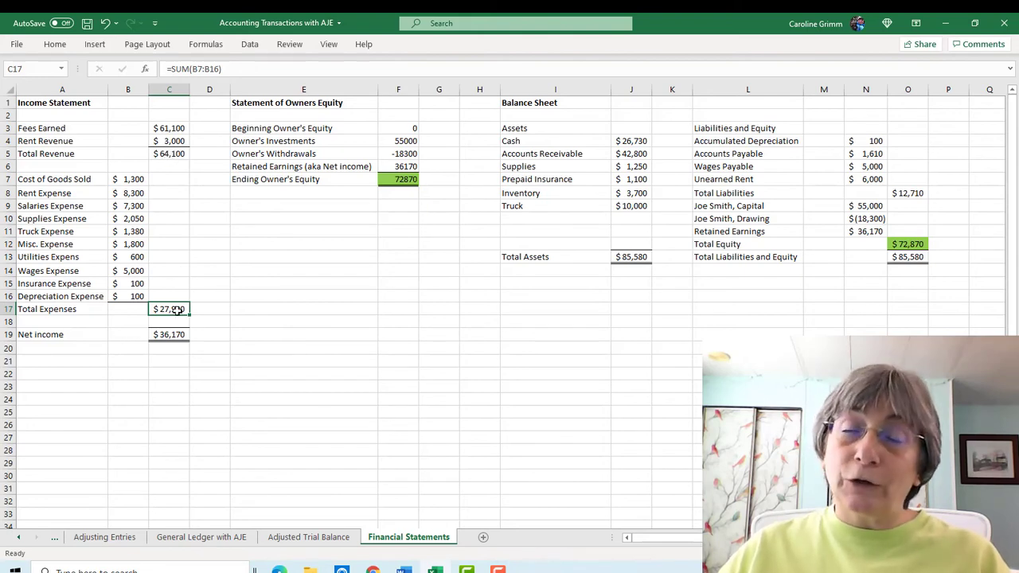
pyautogui.click(170, 336)
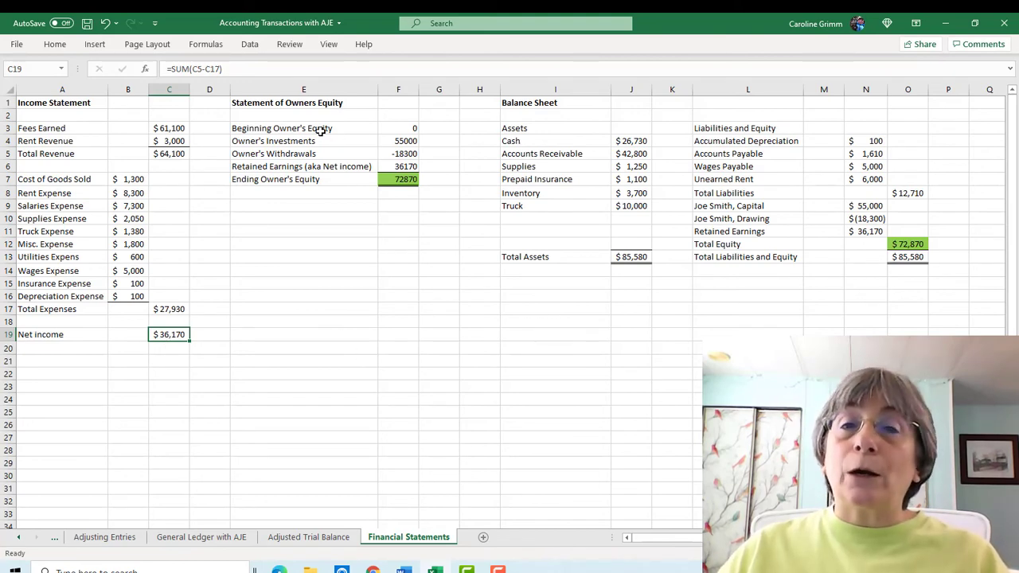
# Examine the beginning equity, owner's investments and owner's withdrawals in the Statement of Owners Equity.
pyautogui.click(406, 128)
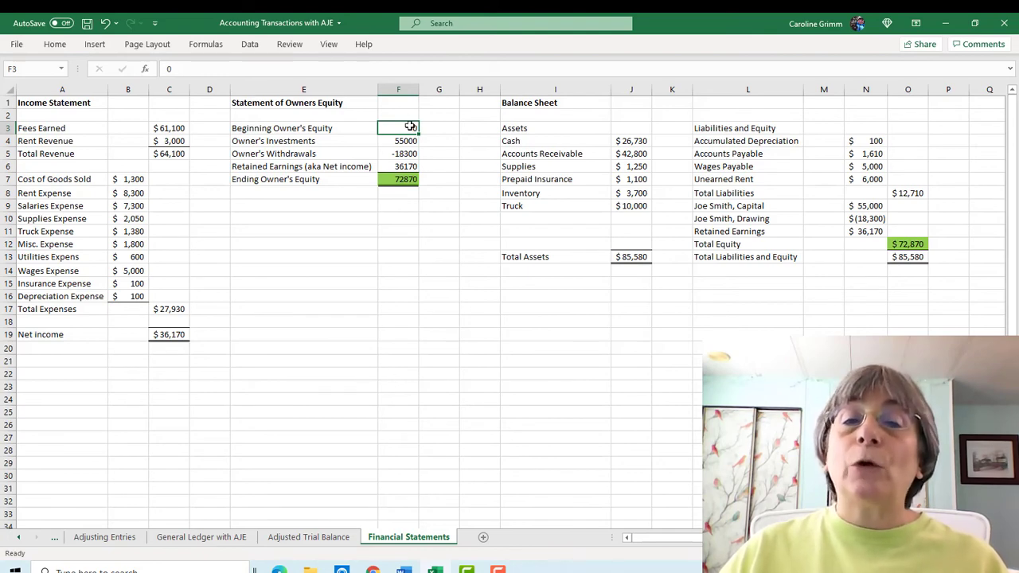
pyautogui.click(258, 141)
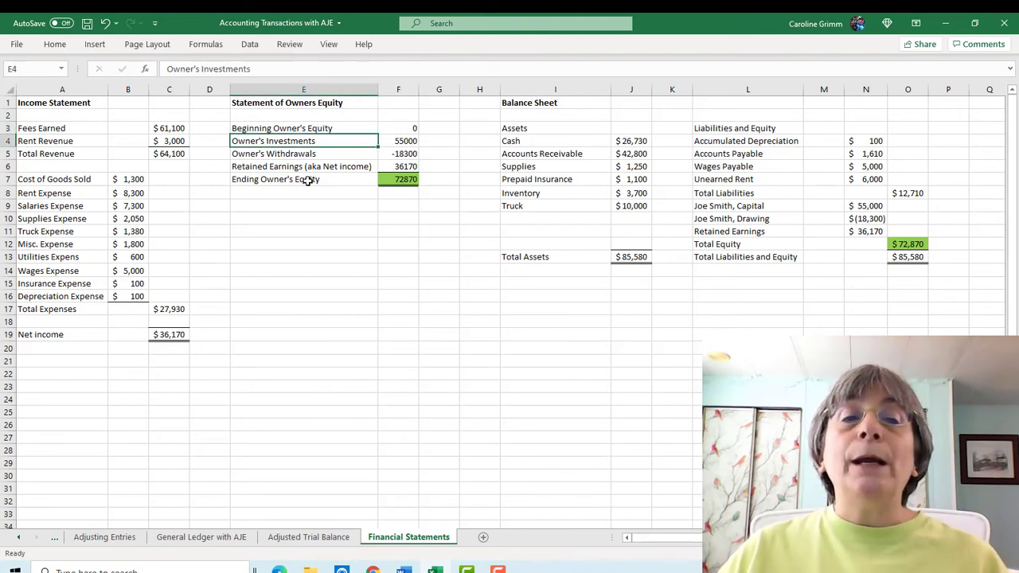
pyautogui.click(396, 141)
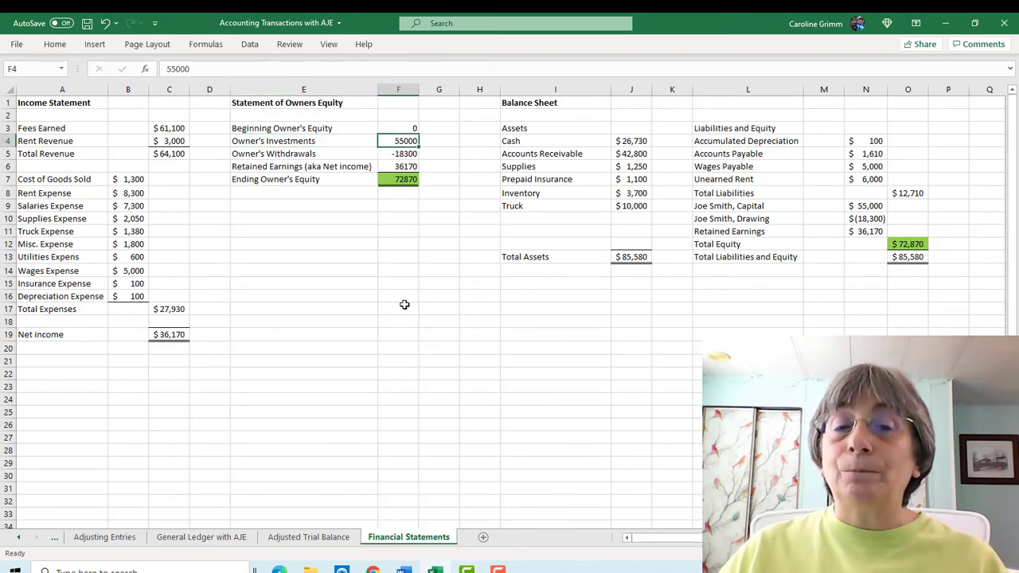
pyautogui.click(285, 154)
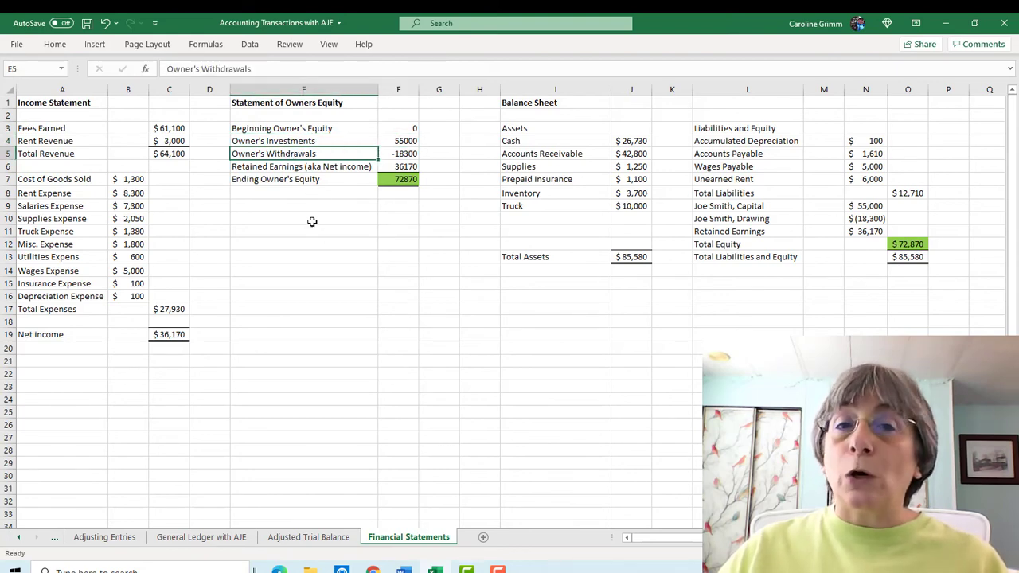
pyautogui.click(404, 154)
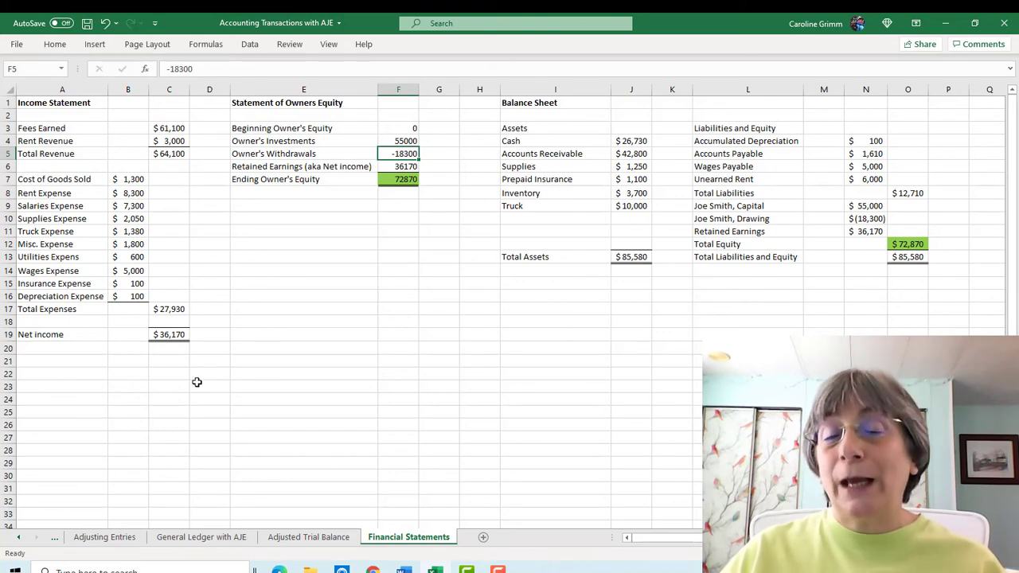
# Trace net income from the Income Statement to the Retained Earnings line in the Statement of Owners Equity.
pyautogui.click(258, 167)
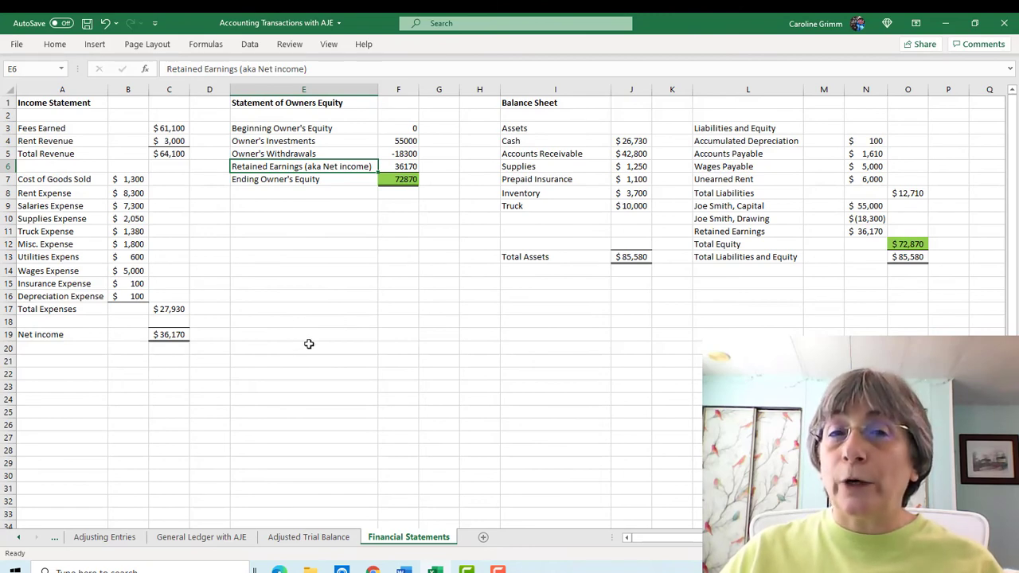
pyautogui.click(170, 336)
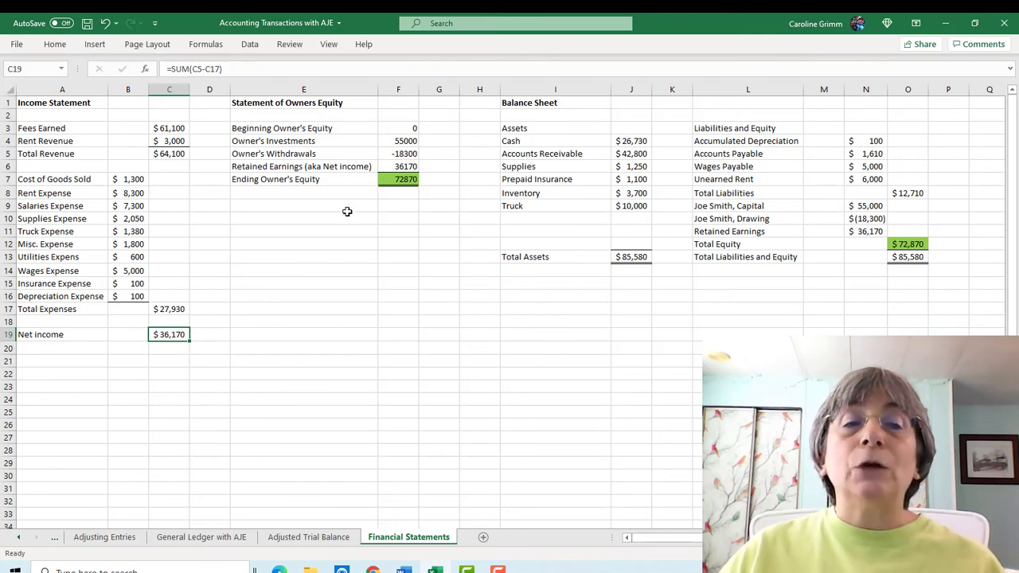
pyautogui.click(406, 169)
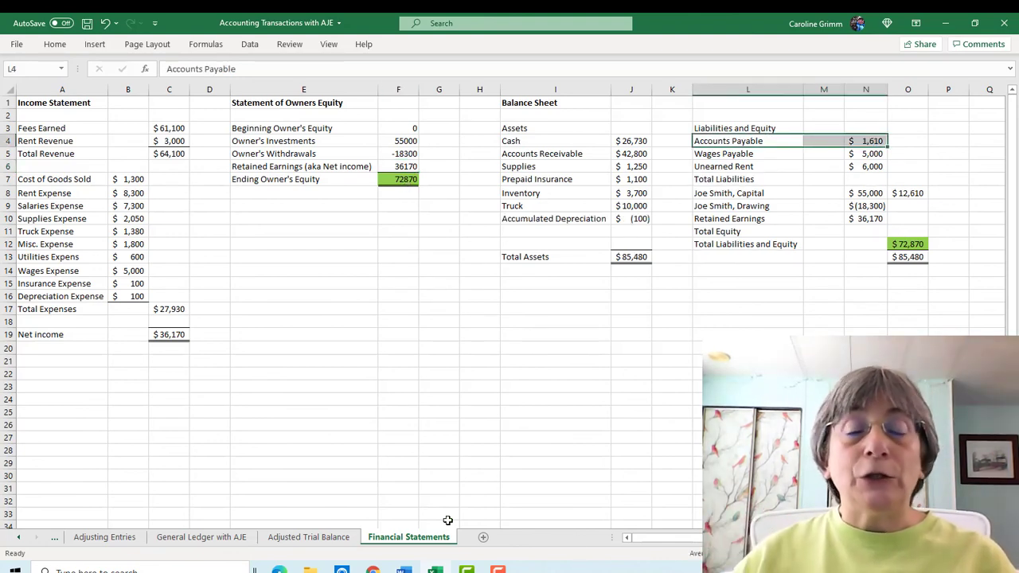
pyautogui.click(169, 334)
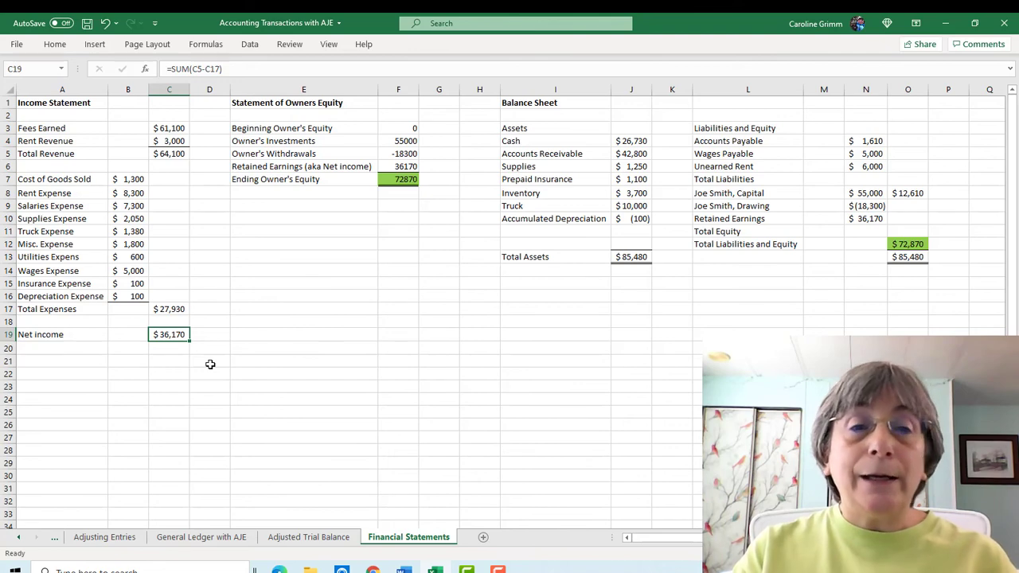
pyautogui.click(406, 168)
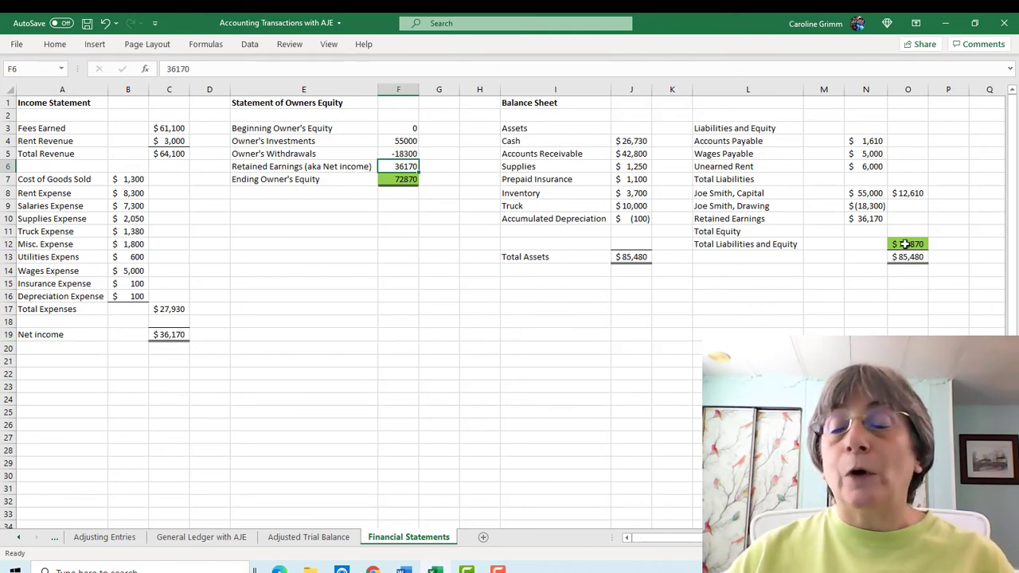
# Compare the Balance Sheet's asset accounts, starting with Cash, with their balances on the Adjusted Trial Balance sheet.
pyautogui.click(549, 141)
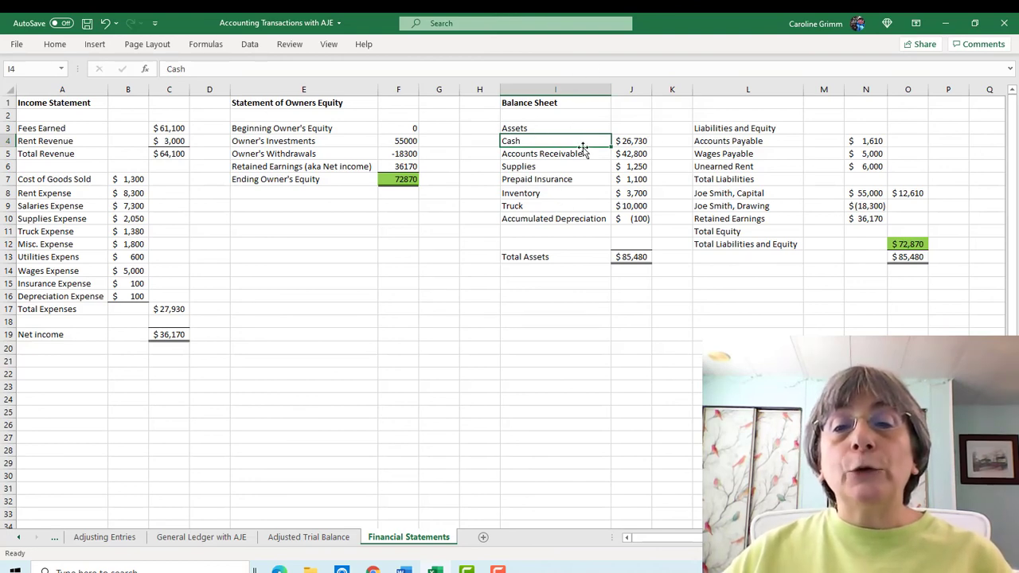
pyautogui.click(309, 538)
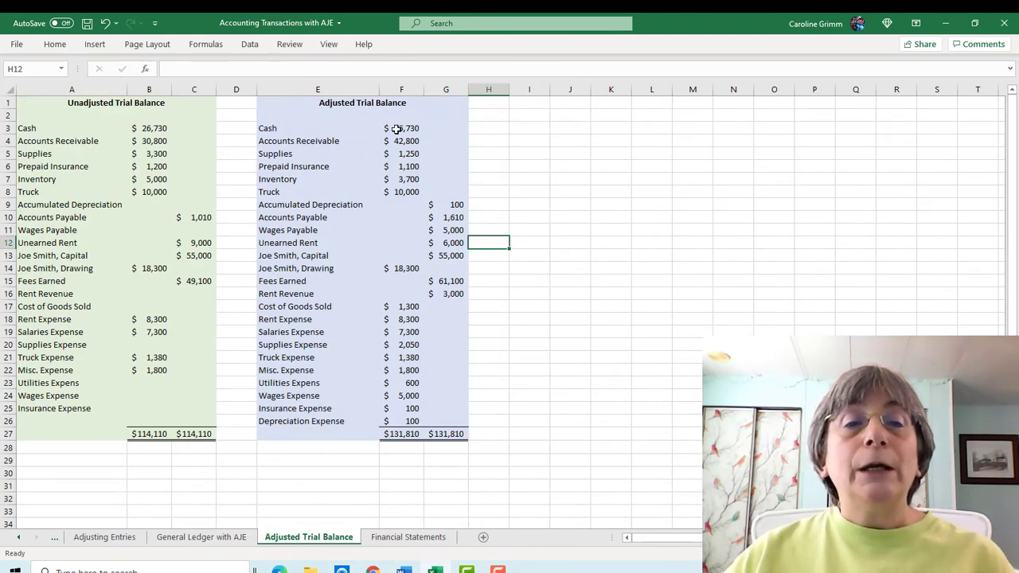
pyautogui.moveTo(403, 130); pyautogui.dragTo(450, 205)
pyautogui.hotkey('ctrl', 'pagedown')
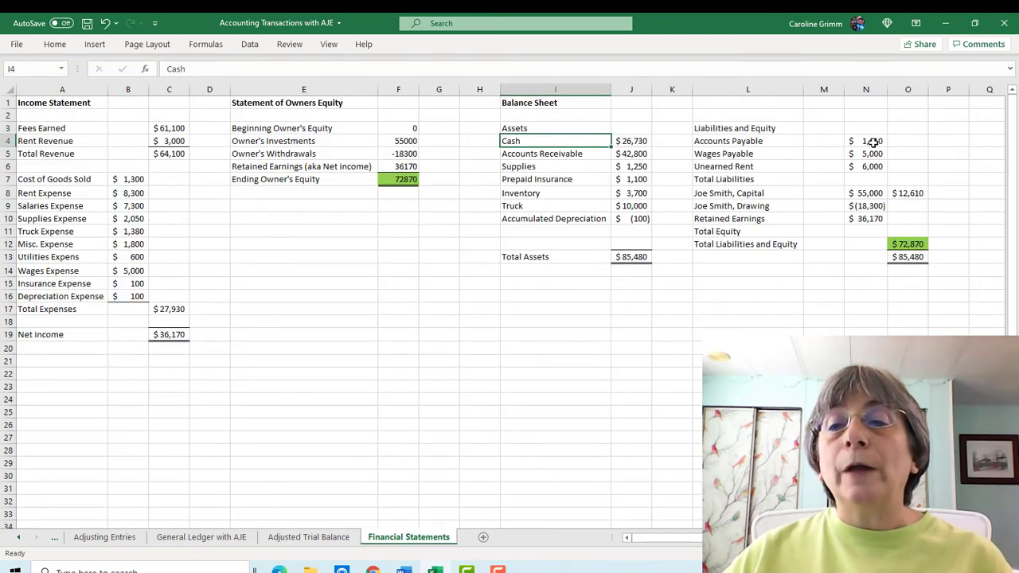
# Review the Accounts Payable, Wages Payable and Unearned Rent amounts in the Balance Sheet's liabilities.
pyautogui.click(870, 141)
pyautogui.moveTo(870, 140); pyautogui.dragTo(872, 167)
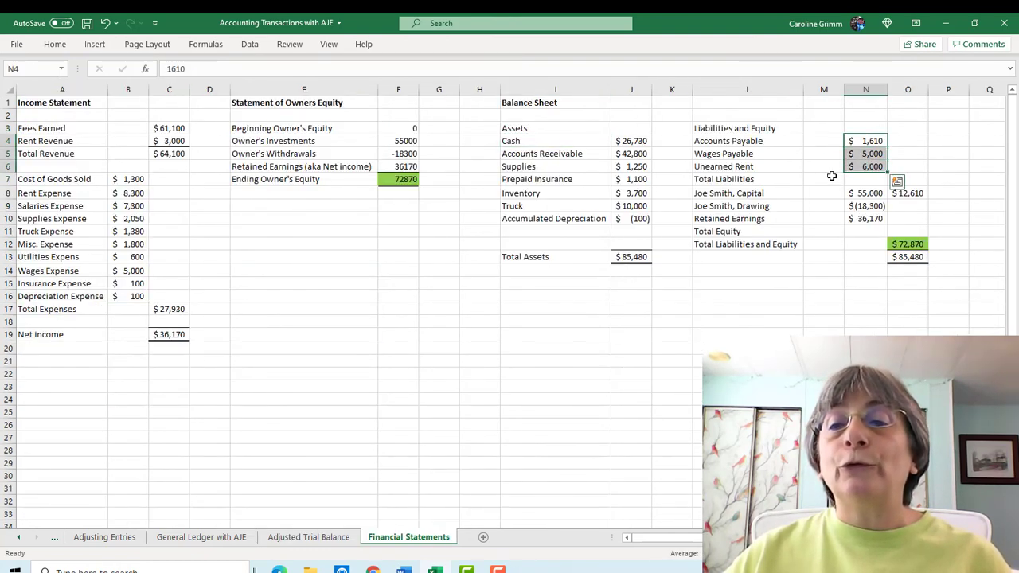
pyautogui.click(745, 316)
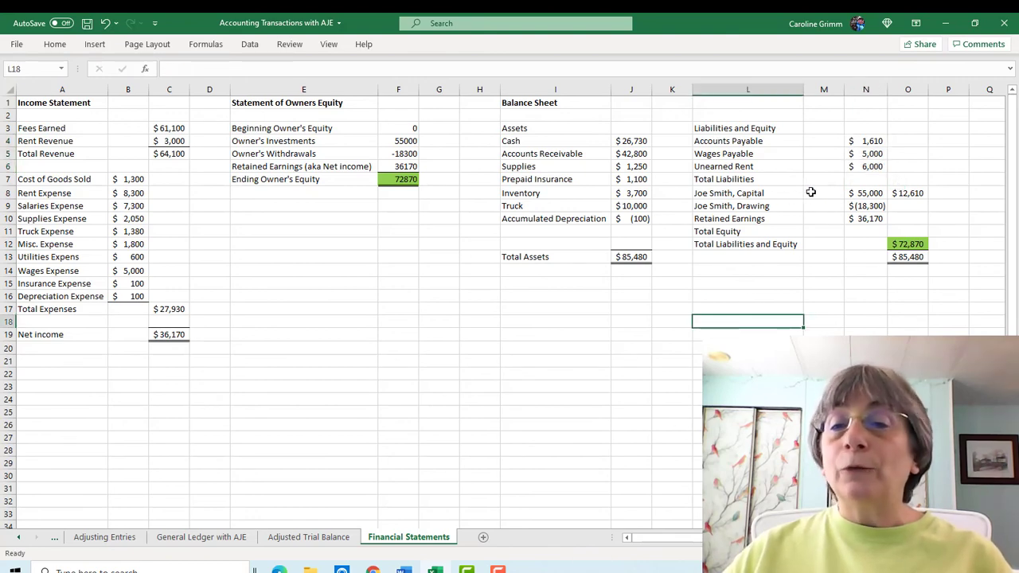
# Realign the Balance Sheet totals, with Total Liabilities in row 7, Total Equity in row 11 and both final totals in row 12.
pyautogui.click(909, 192)
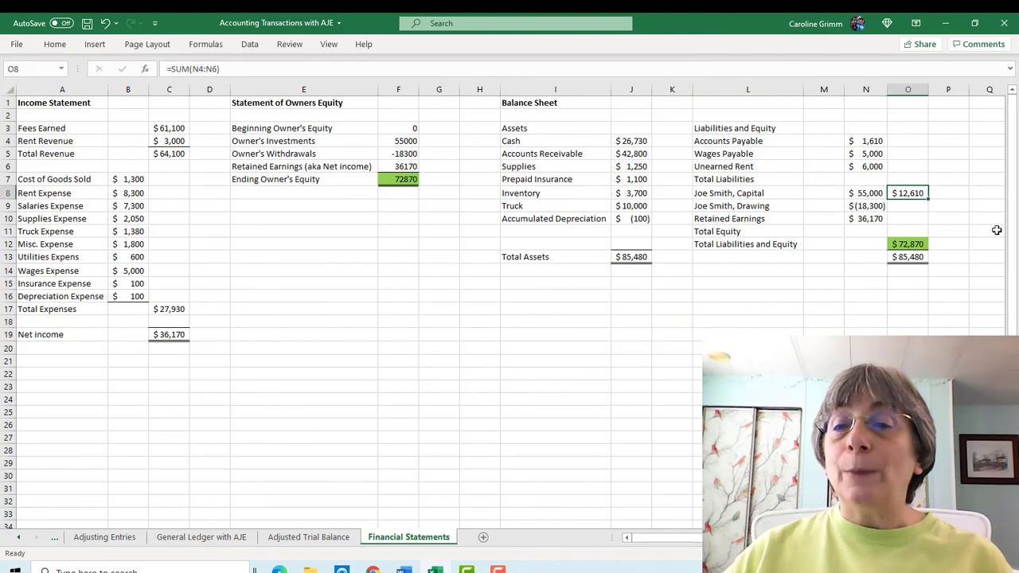
pyautogui.press('Delete')
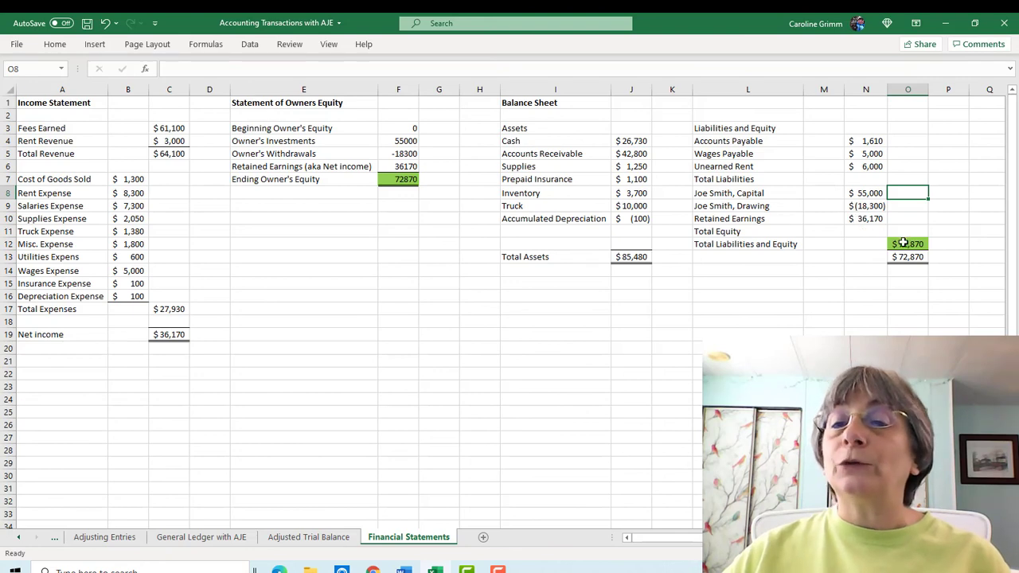
pyautogui.hotkey('ctrl', 'z')
pyautogui.hotkey('ctrl', 'z')
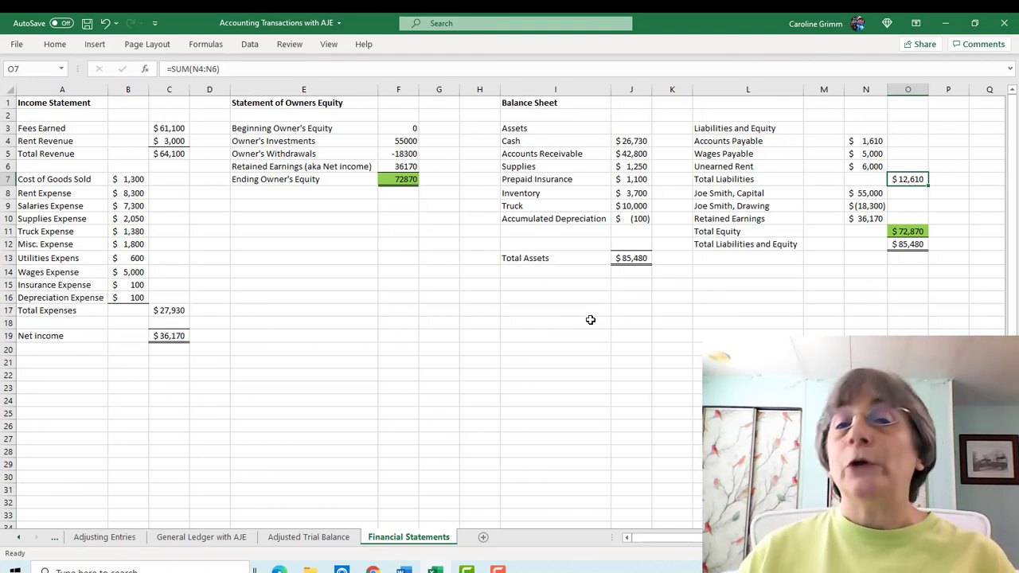
pyautogui.hotkey('ctrl', 'z')
pyautogui.click(590, 319)
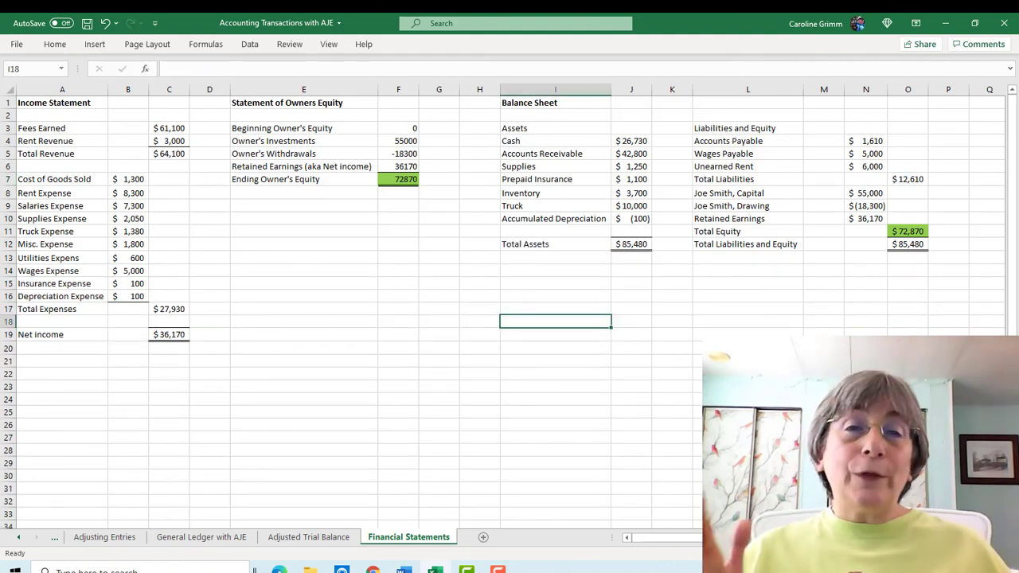